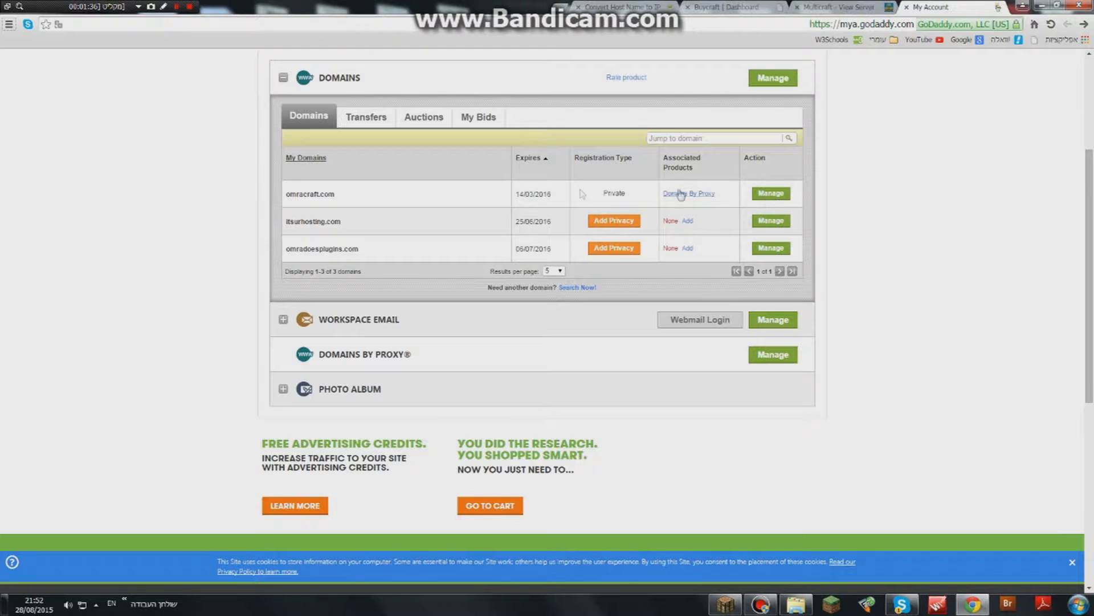
- Open the management page for omracraft.com and review the records in its DNS zone file
{"action": "left_click", "coordinate": [772, 193]}
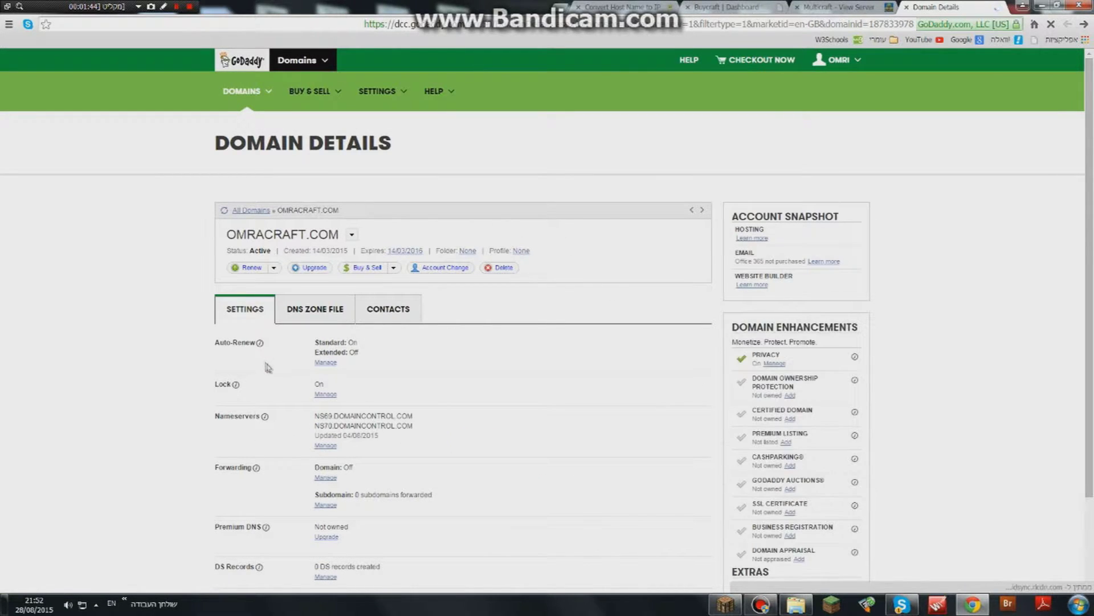
{"action": "left_click", "coordinate": [307, 314]}
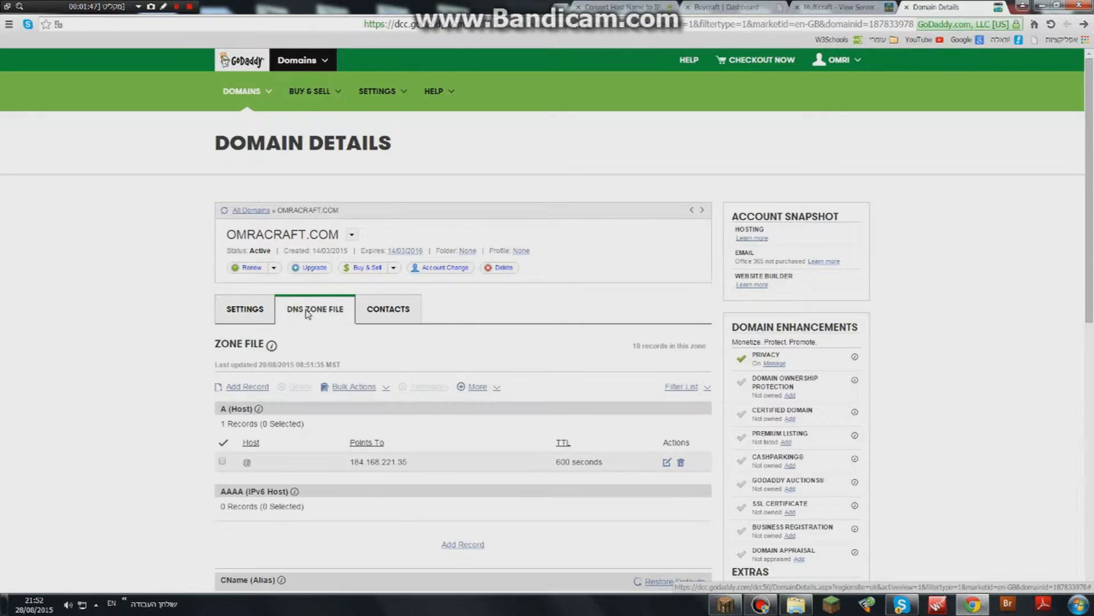
{"action": "scroll", "coordinate": [306, 315], "scroll_direction": "down", "scroll_amount": 8}
{"action": "scroll", "coordinate": [342, 228], "scroll_direction": "up", "scroll_amount": 7}
{"action": "scroll", "coordinate": [350, 201], "scroll_direction": "down", "scroll_amount": 3}
{"action": "scroll", "coordinate": [396, 225], "scroll_direction": "up", "scroll_amount": 4}
- Convert the Multicraft server's host name a8.lionhost.org to an IP address and copy that address
{"action": "left_click", "coordinate": [841, 8]}
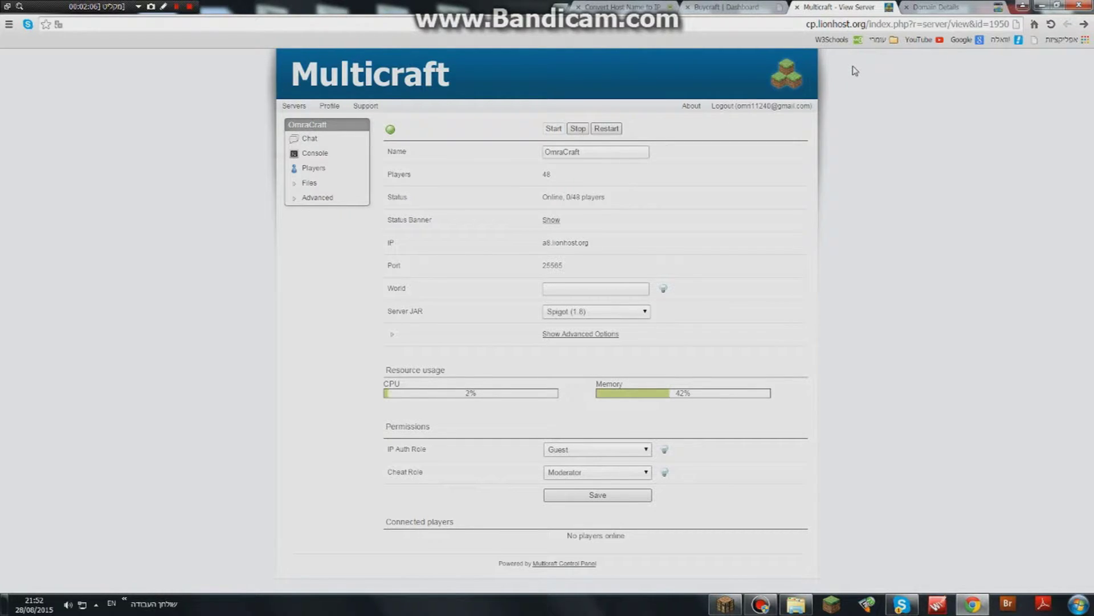
{"action": "left_click_drag", "start_coordinate": [568, 243], "coordinate": [608, 253]}
{"action": "left_click", "coordinate": [627, 7]}
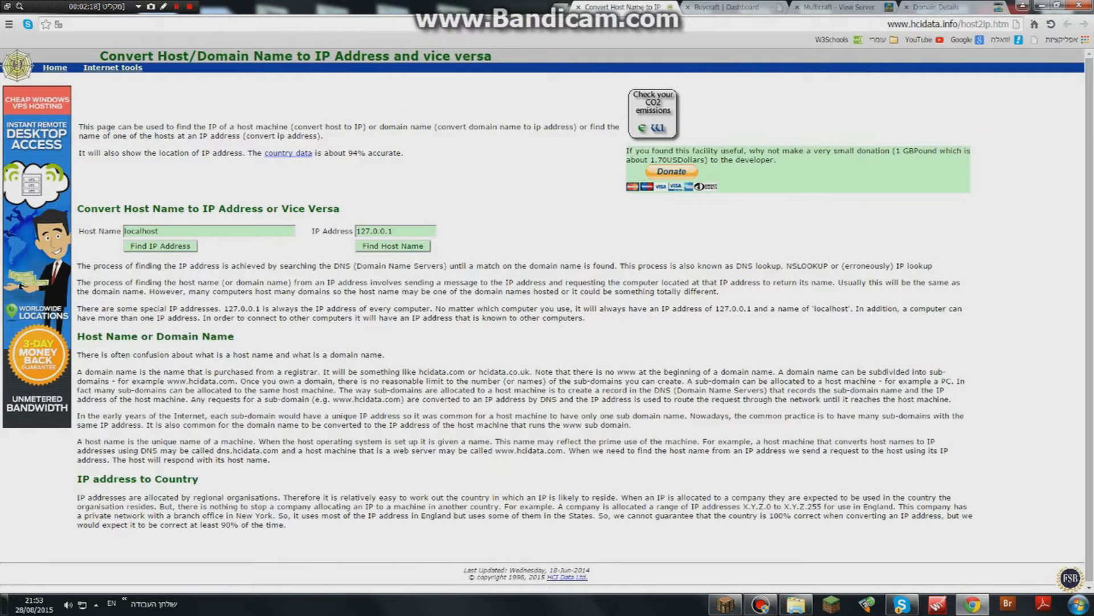
{"action": "double_click", "coordinate": [142, 231]}
{"action": "type", "text": "a8.lion"}
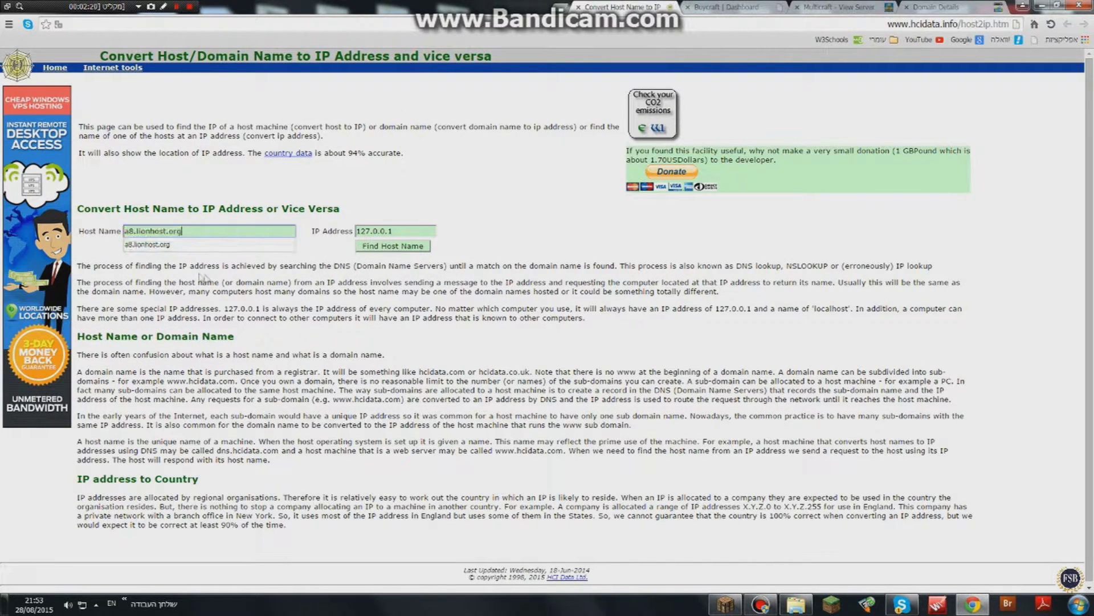
{"action": "left_click", "coordinate": [185, 258]}
{"action": "left_click", "coordinate": [161, 245]}
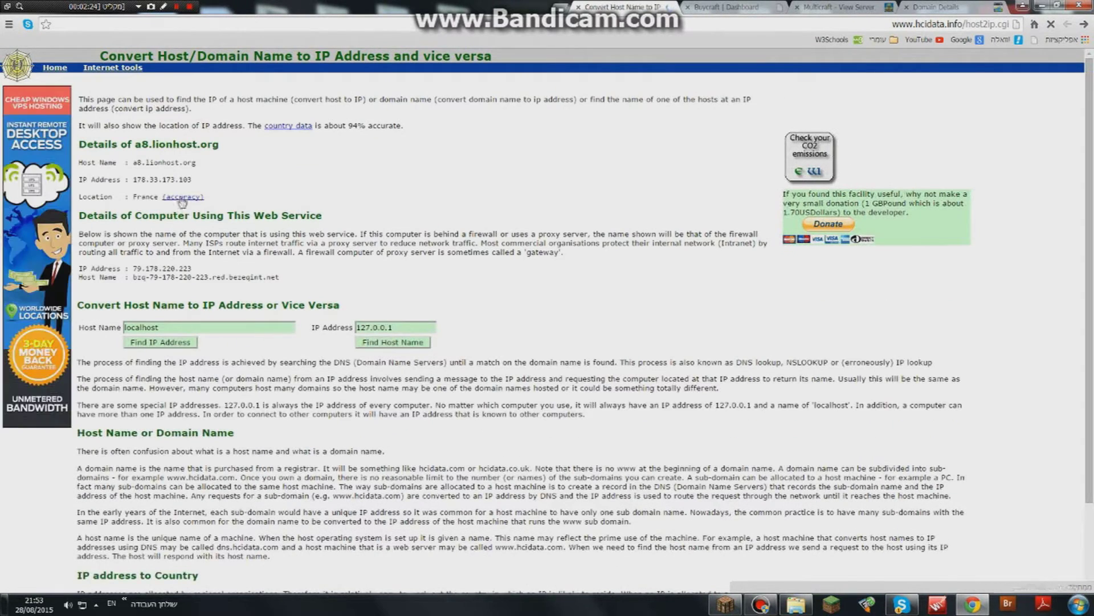
{"action": "left_click_drag", "start_coordinate": [192, 179], "coordinate": [133, 180]}
{"action": "key", "text": "ctrl+c"}
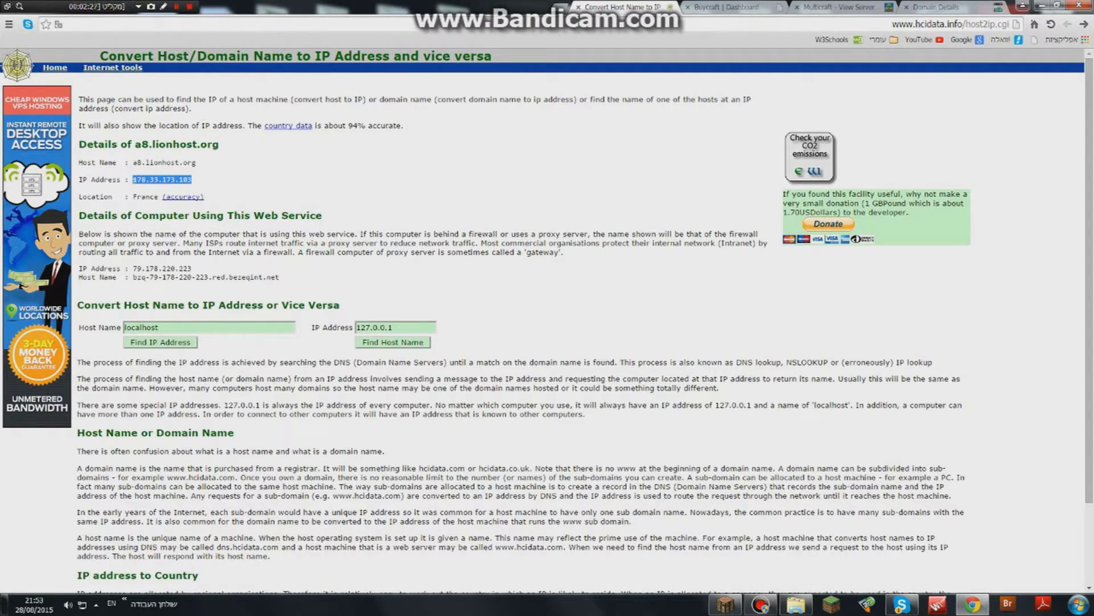
- Start a new A (Host) zone record for omracraft.com with host play pointing to 178.33.173.103
{"action": "left_click", "coordinate": [867, 5]}
{"action": "left_click", "coordinate": [939, 8]}
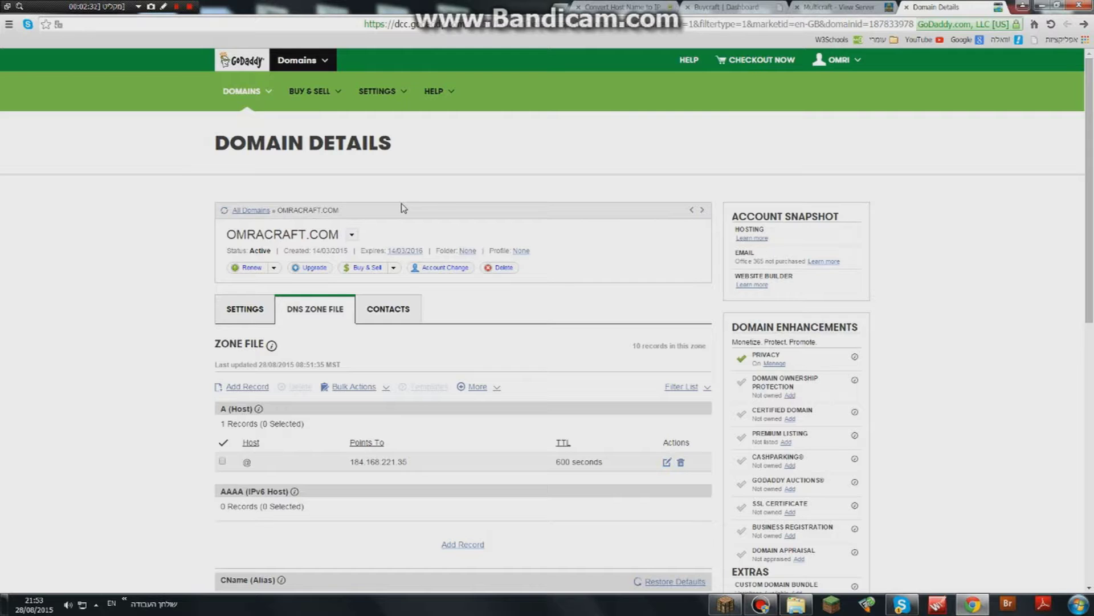
{"action": "left_click", "coordinate": [244, 387]}
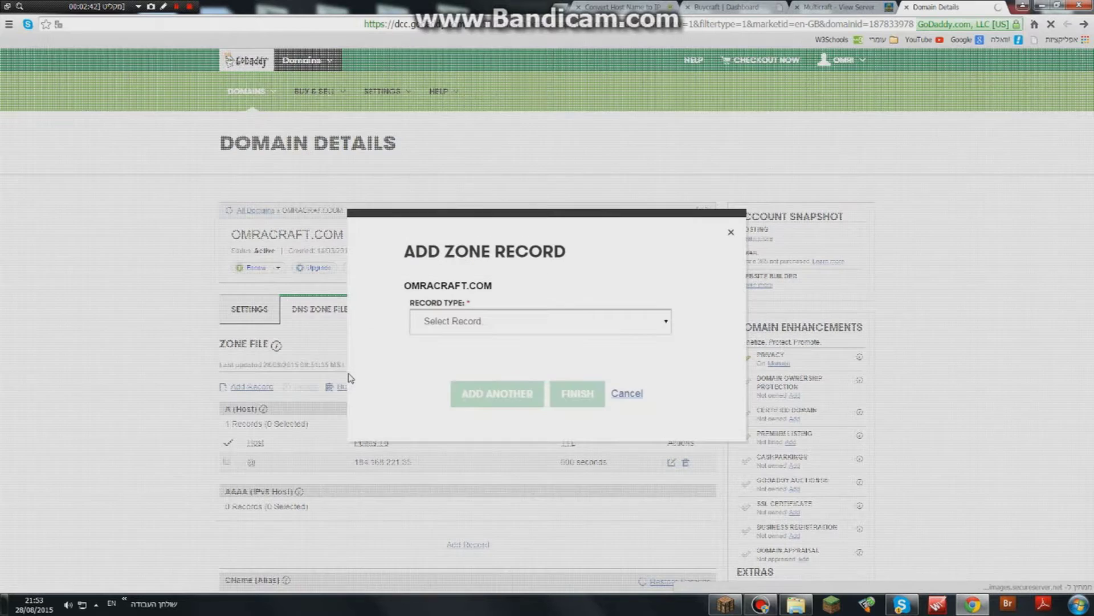
{"action": "left_click", "coordinate": [448, 321]}
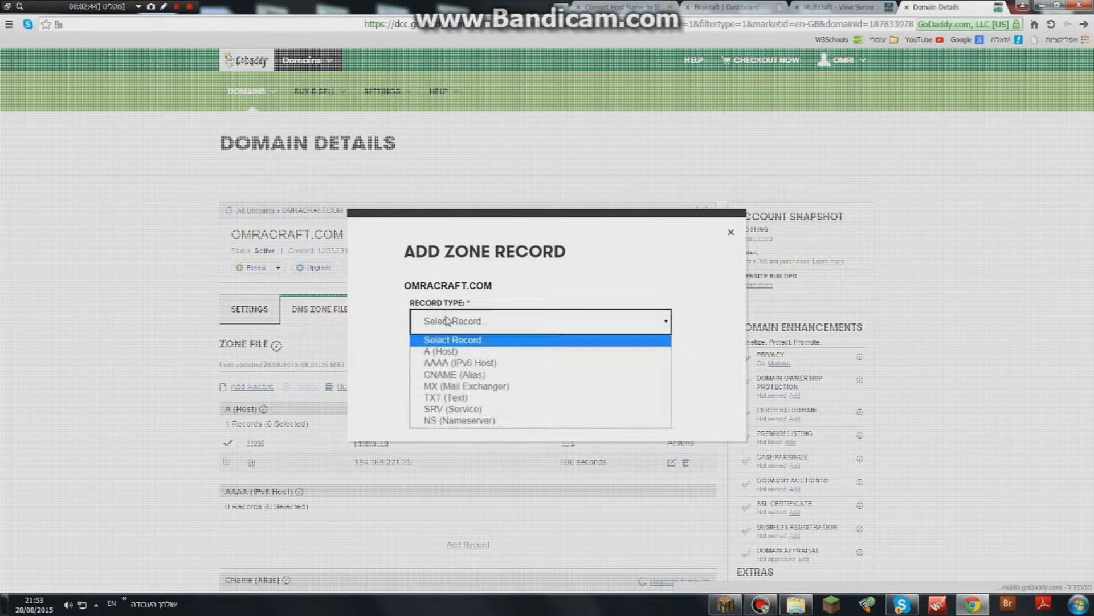
{"action": "left_click", "coordinate": [464, 352]}
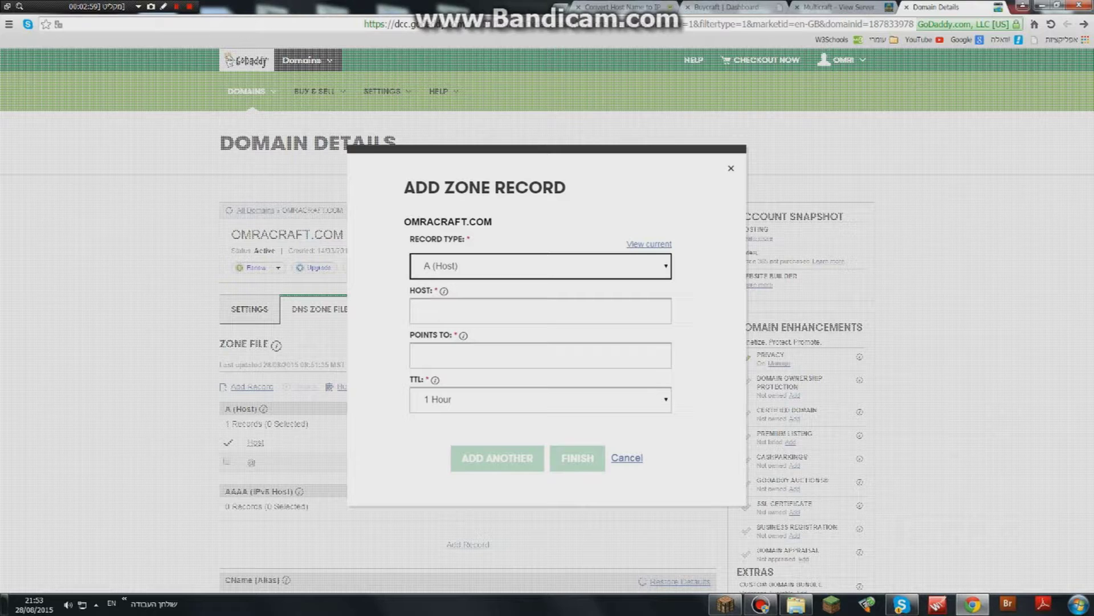
{"action": "left_click", "coordinate": [540, 311]}
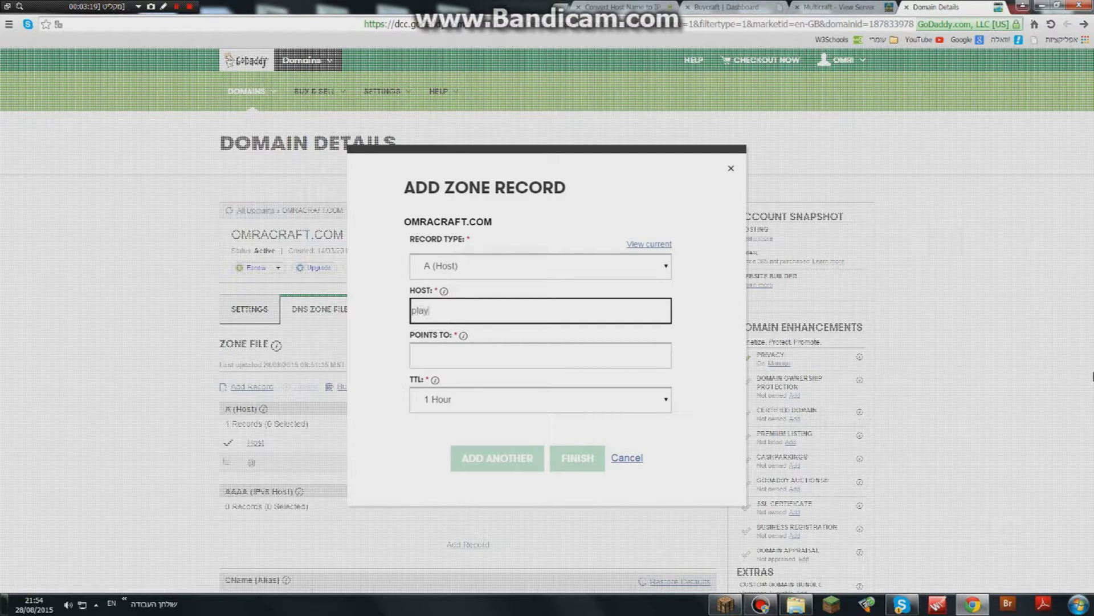
{"action": "key", "text": "Tab"}
{"action": "key", "text": "ctrl+v"}
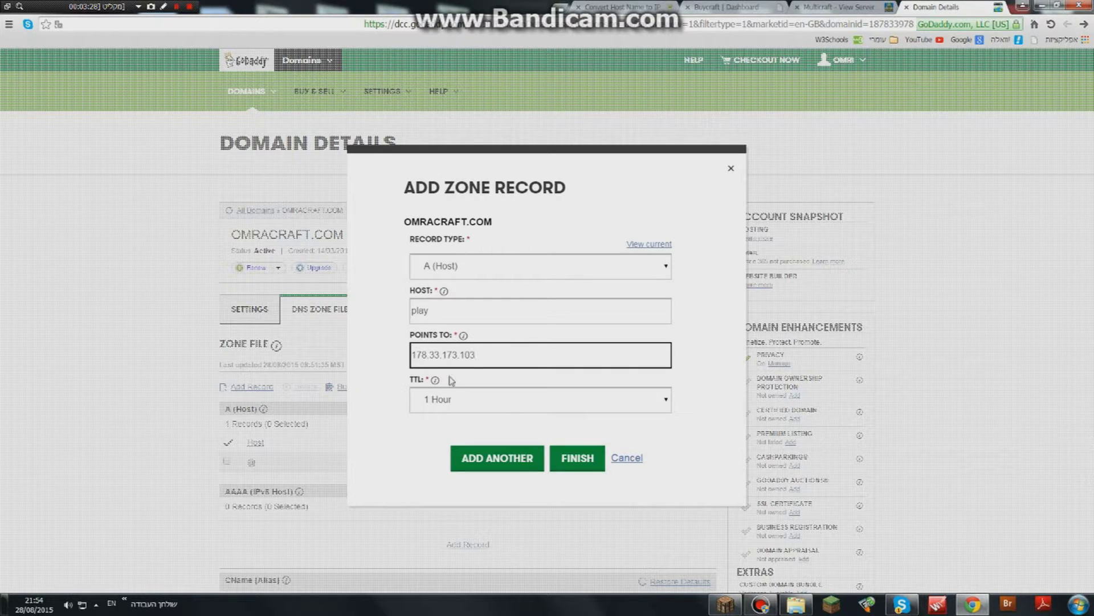
- Set a custom TTL of 600 seconds, add the record, and save the zone file changes
{"action": "left_click", "coordinate": [484, 405]}
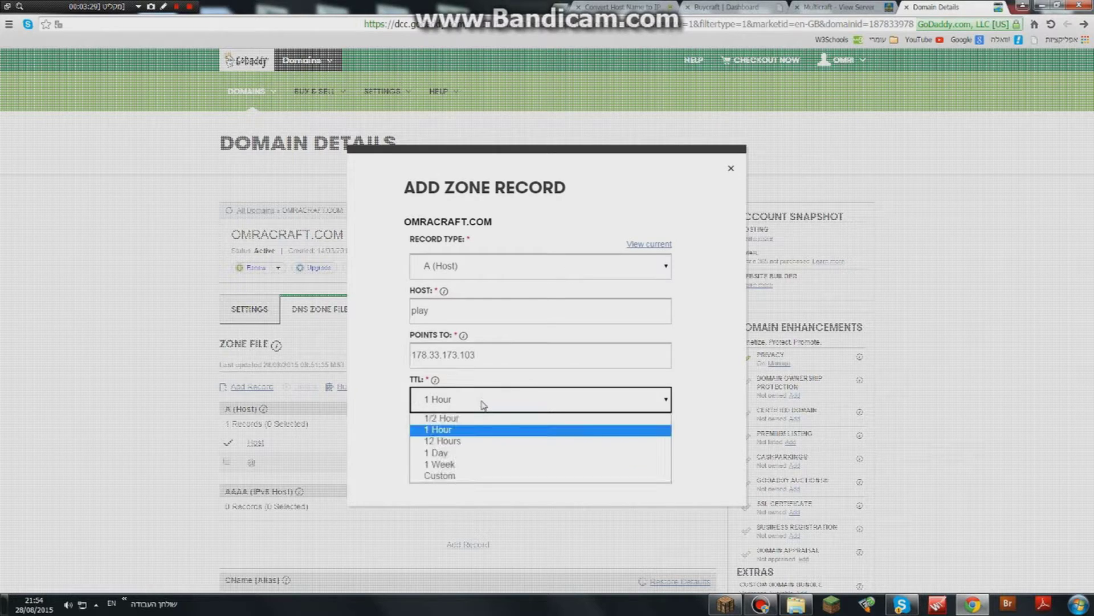
{"action": "left_click", "coordinate": [478, 477]}
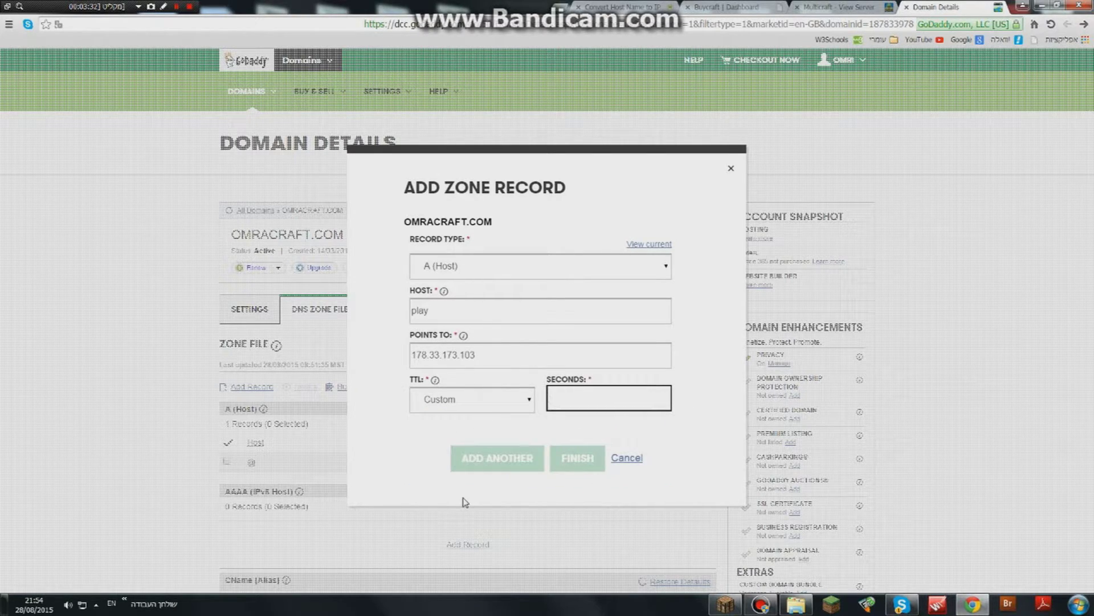
{"action": "type", "text": "600"}
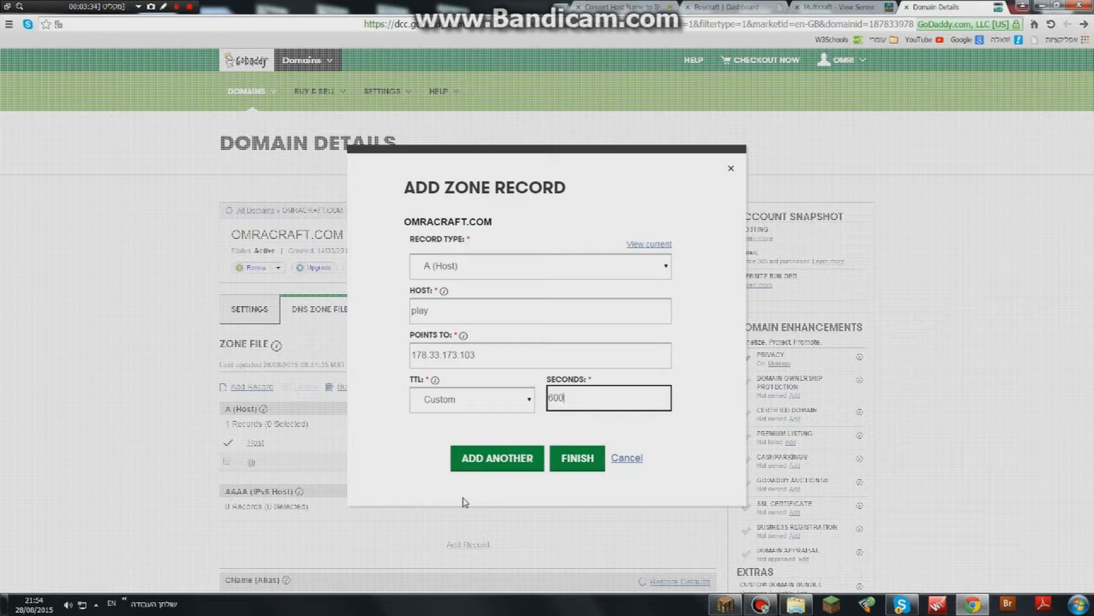
{"action": "left_click", "coordinate": [361, 460]}
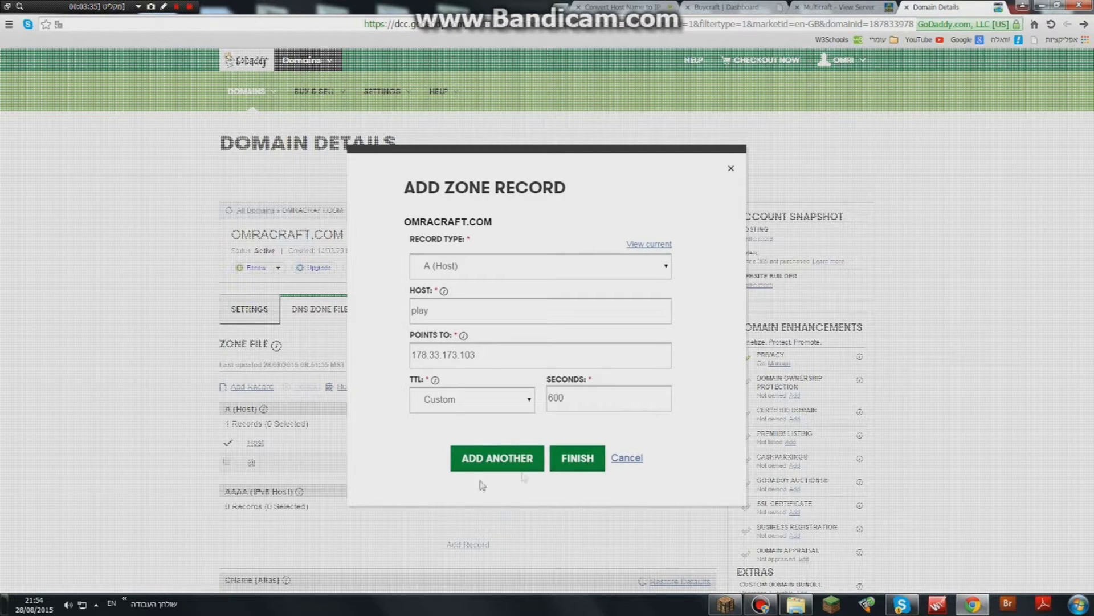
{"action": "left_click", "coordinate": [513, 463]}
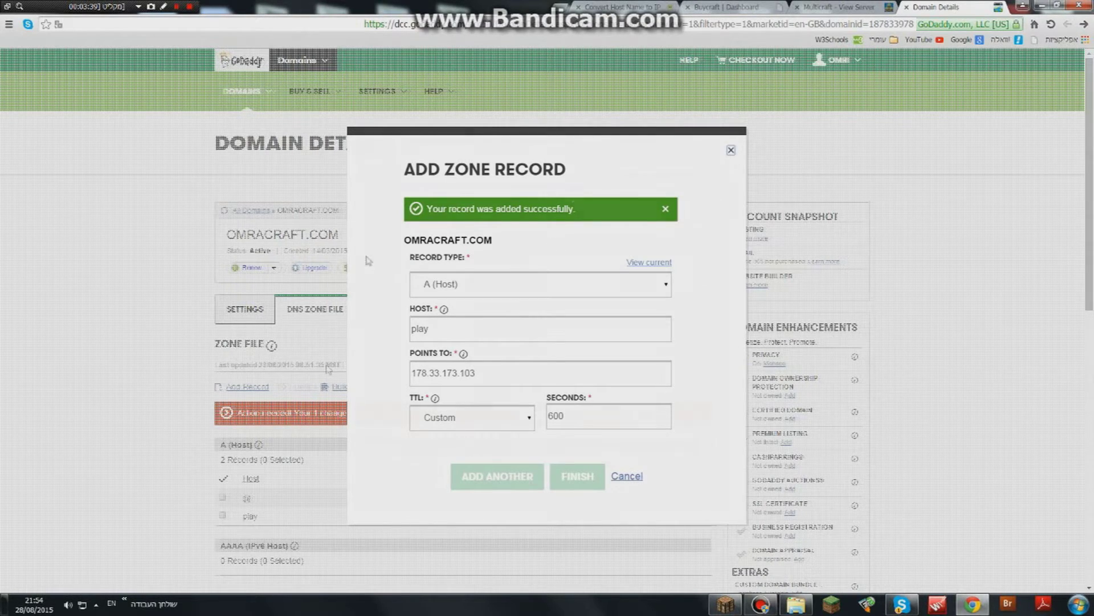
{"action": "key", "text": "Escape"}
{"action": "left_click", "coordinate": [579, 415]}
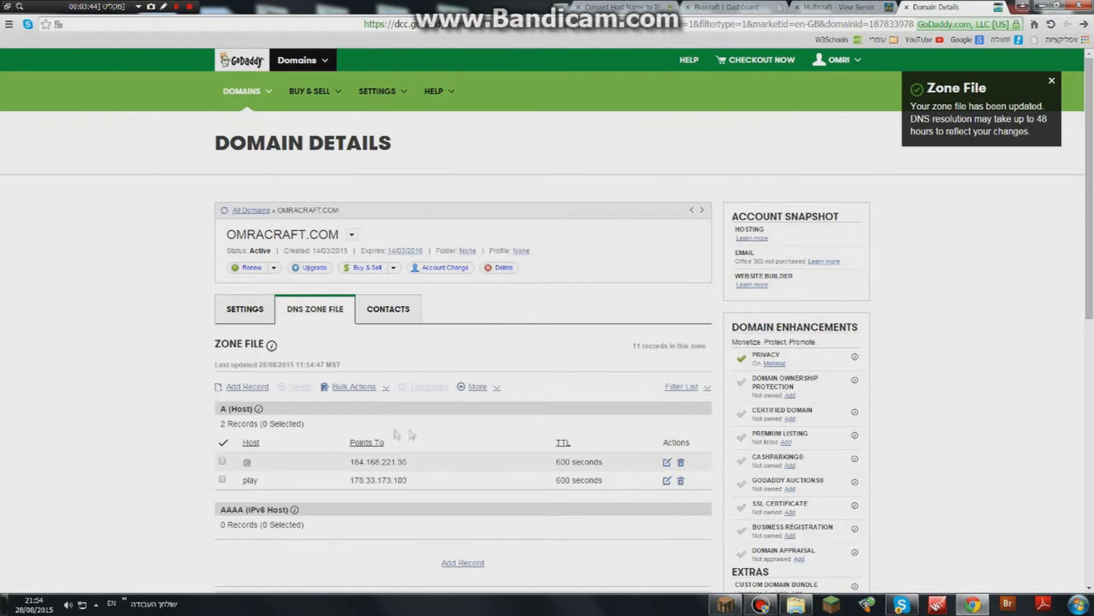
- Switch to Minecraft and set the Youtube Server entry's address to the new play subdomain of OmraCraft
{"action": "left_click", "coordinate": [823, 7]}
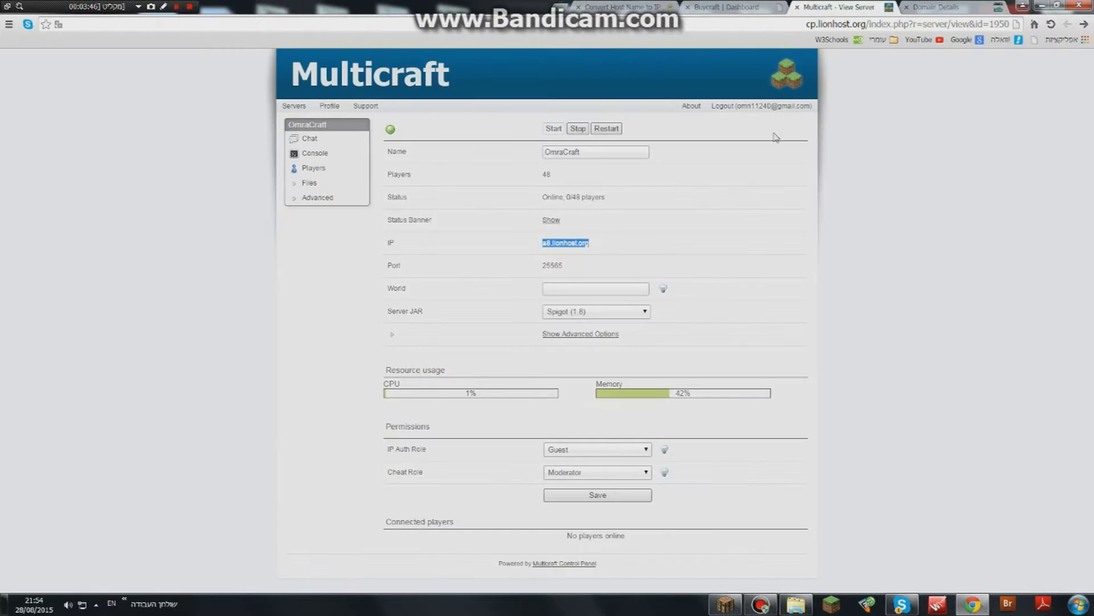
{"action": "left_click", "coordinate": [735, 605]}
{"action": "left_click", "coordinate": [320, 287]}
{"action": "type", "text": "Play.OmraC"}
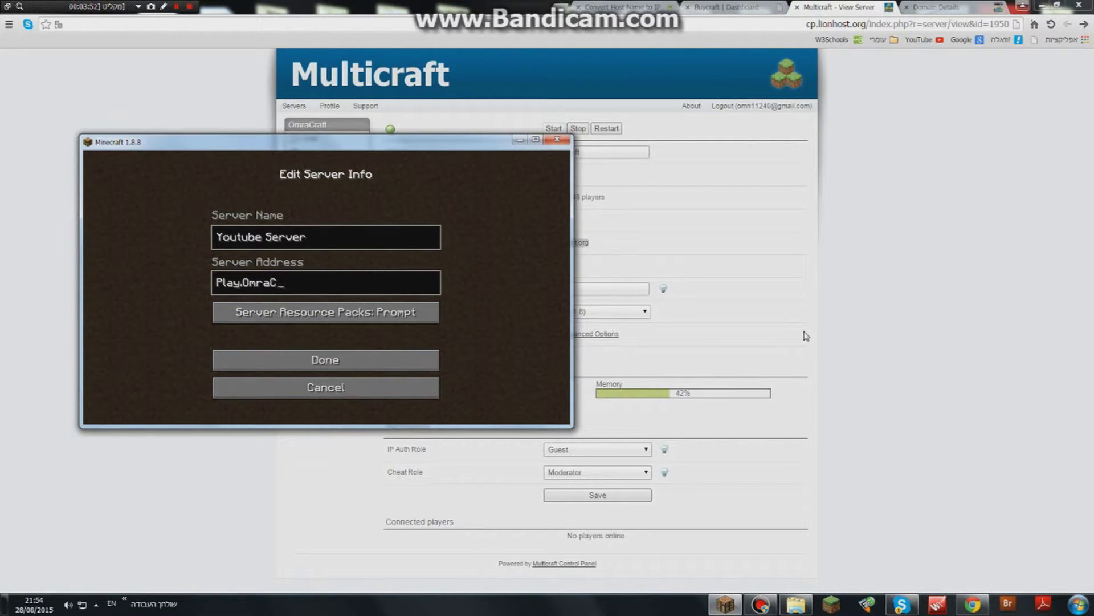
{"action": "type", "text": "raft.net"}
{"action": "key", "text": "Return"}
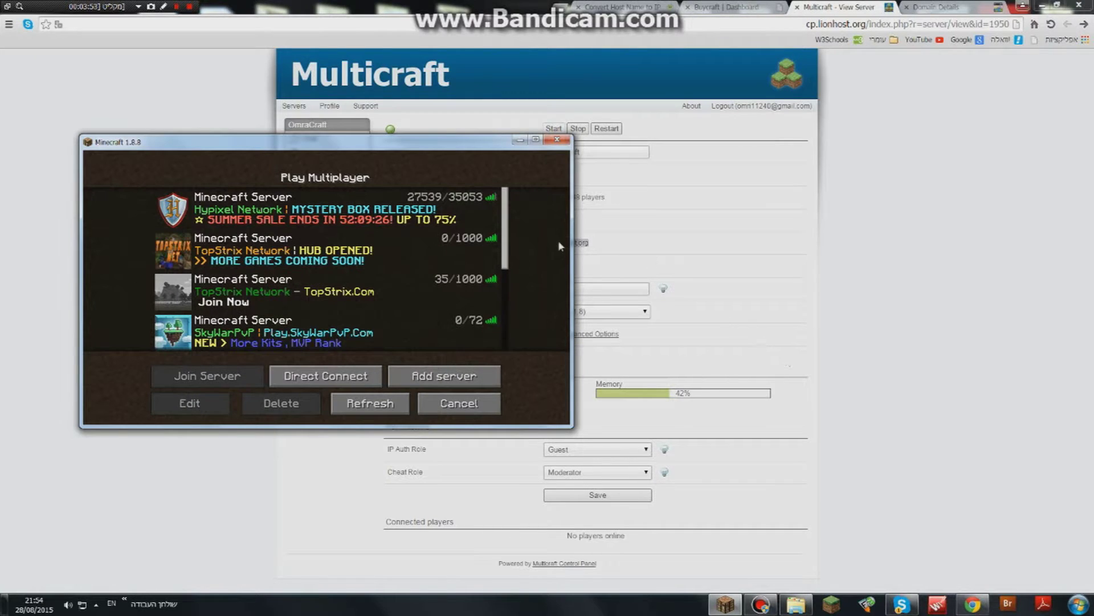
- Join the Youtube Server from the Minecraft multiplayer list to test the new address
{"action": "scroll", "coordinate": [507, 245], "scroll_direction": "down", "scroll_amount": 3}
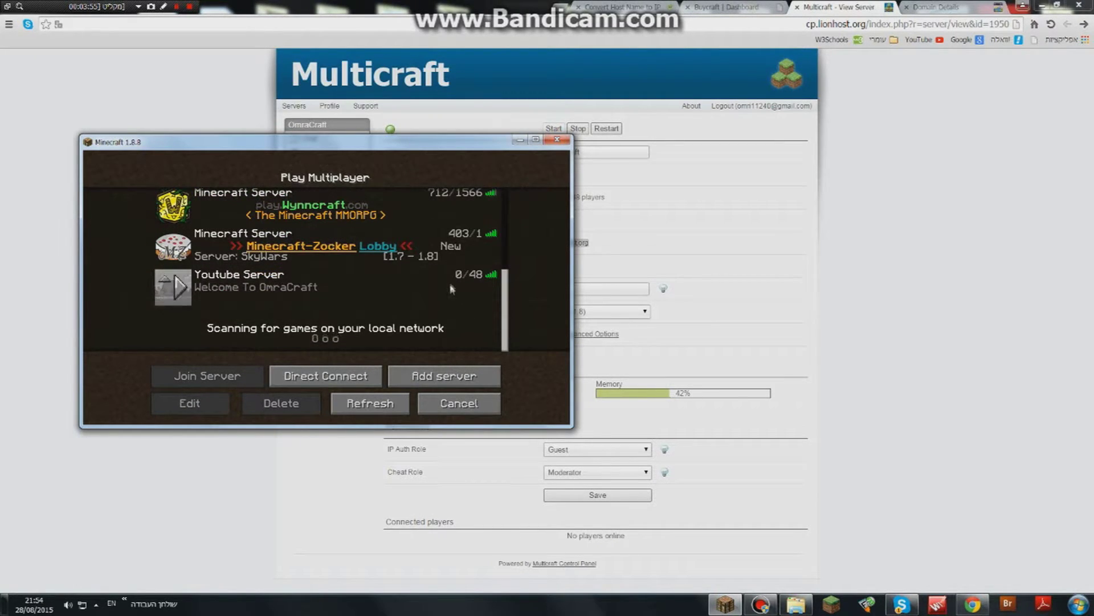
{"action": "left_click", "coordinate": [466, 285]}
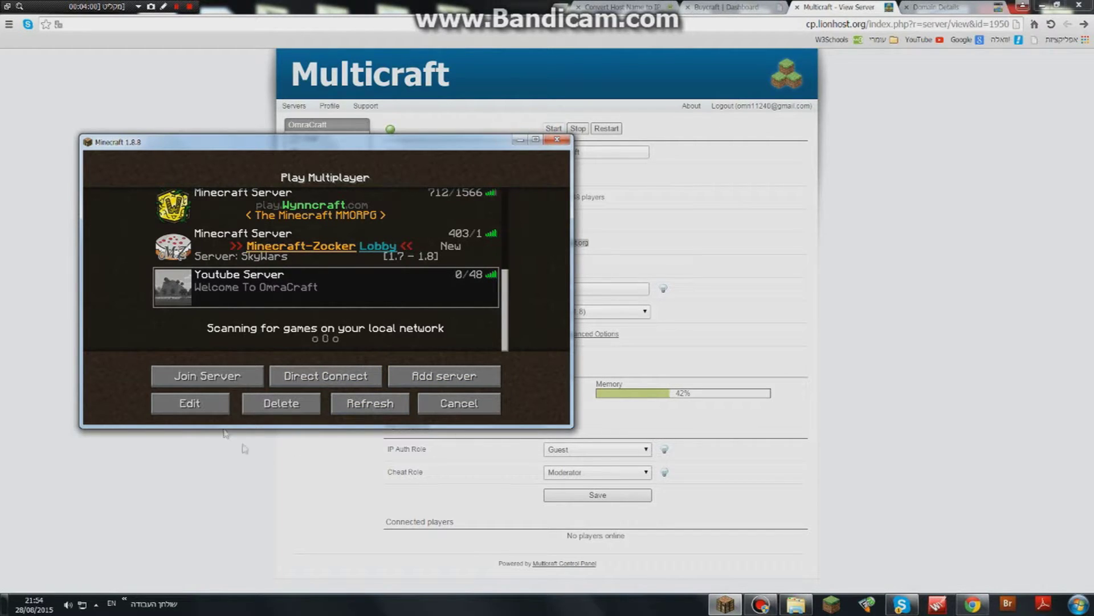
{"action": "left_click", "coordinate": [207, 376]}
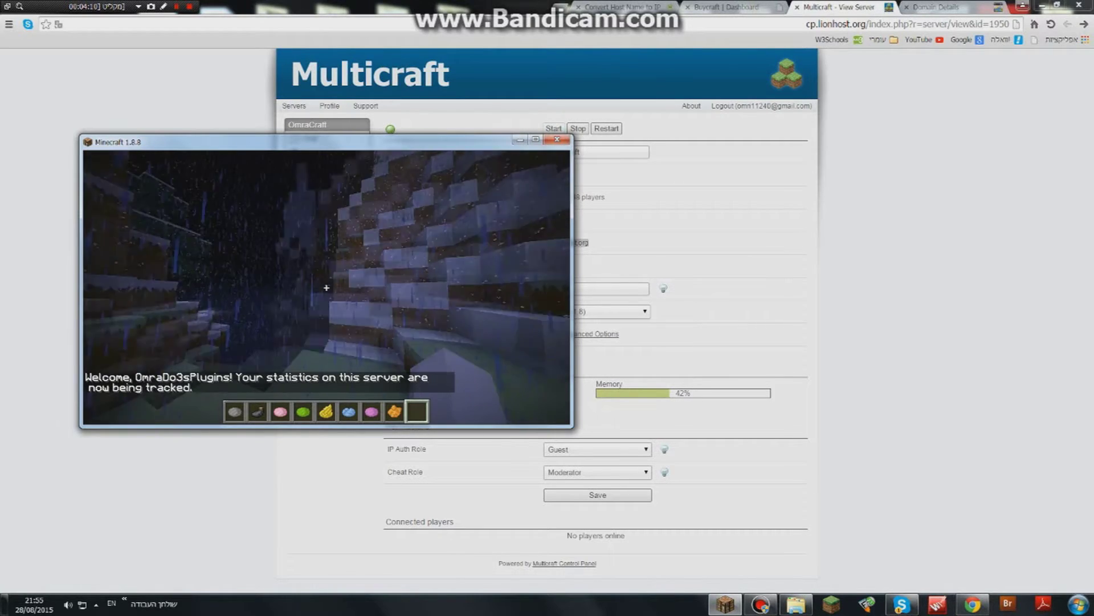
{"action": "key", "text": "1"}
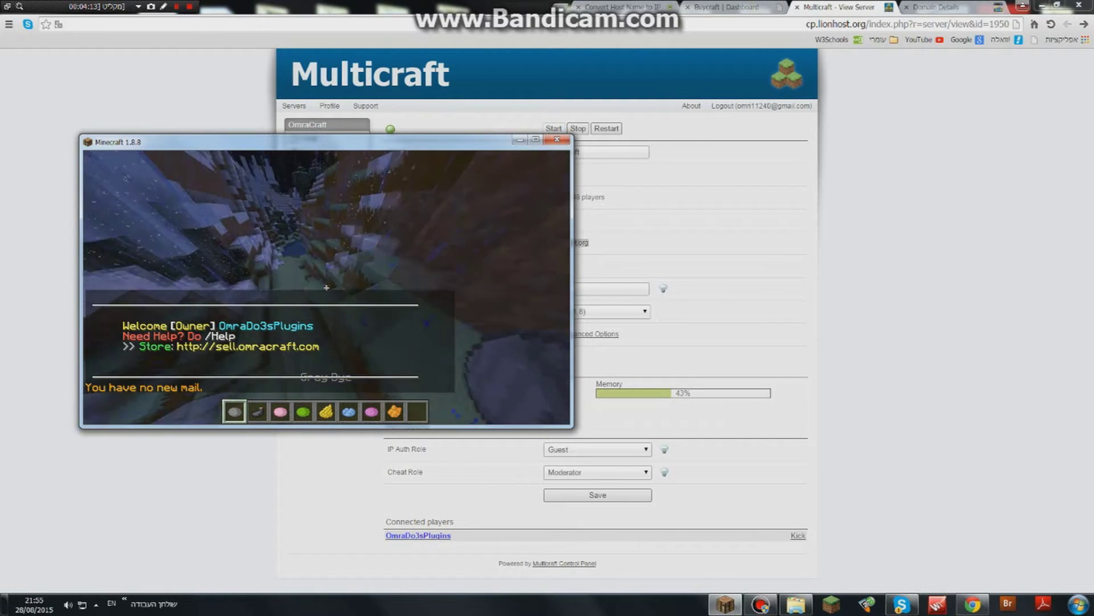
{"action": "key", "text": "3"}
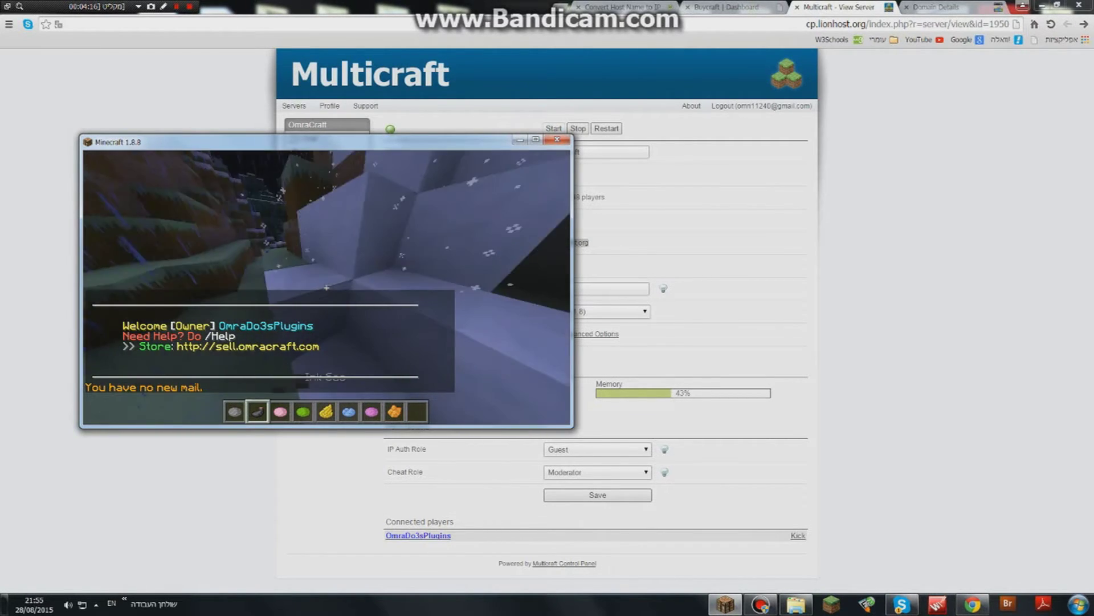
{"action": "key", "text": "1"}
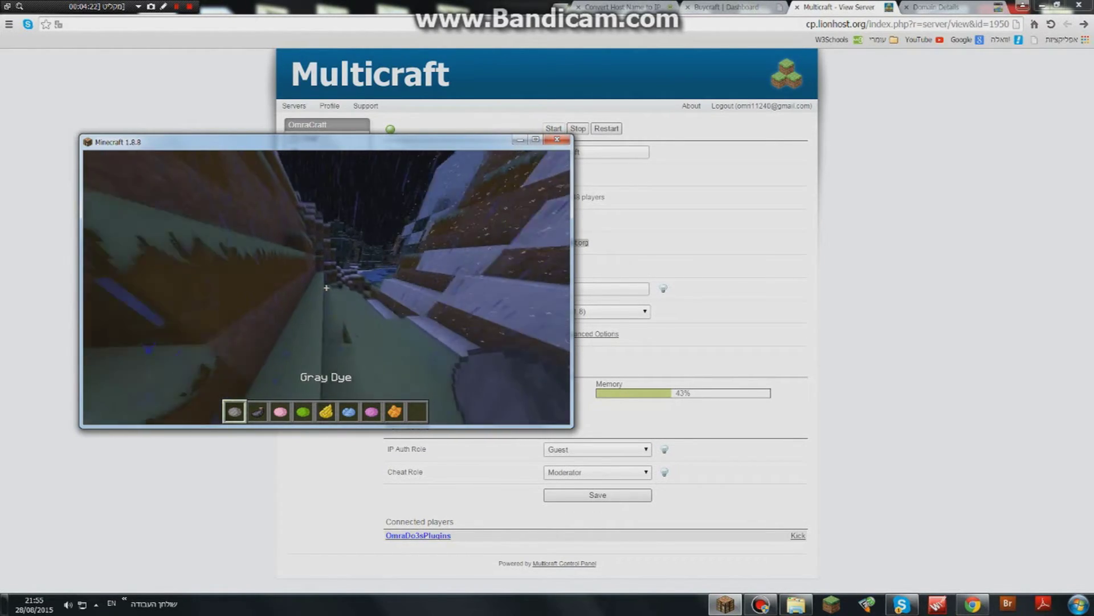
{"action": "key", "text": "2"}
{"action": "key", "text": "1"}
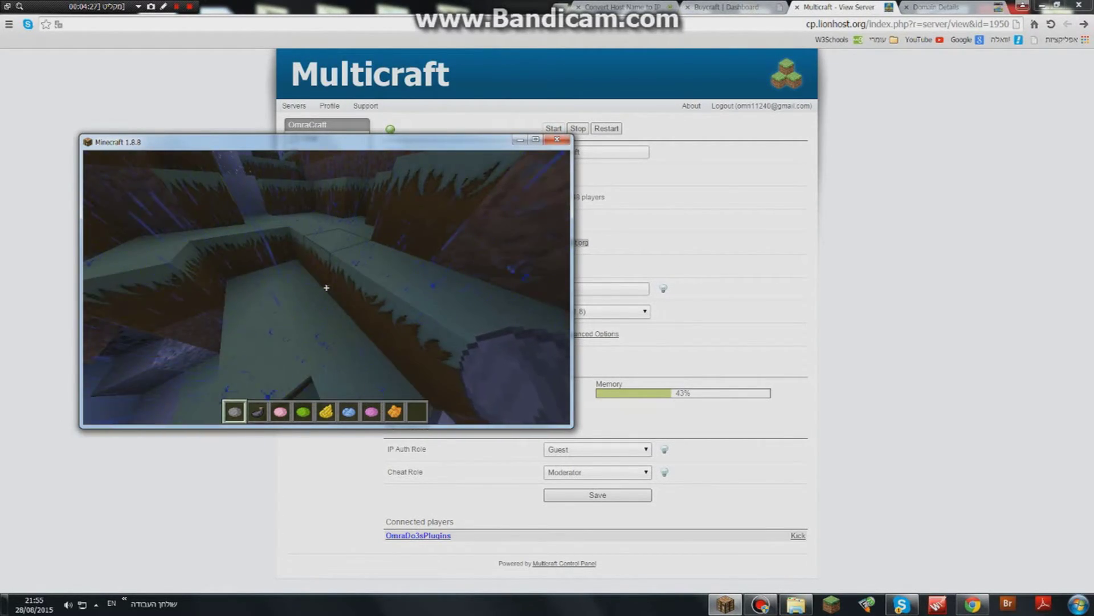
- Try to run the /buycraft command in the game chat, and pause the game
{"action": "type", "text": "t/buycraft"}
{"action": "key", "text": "Return"}
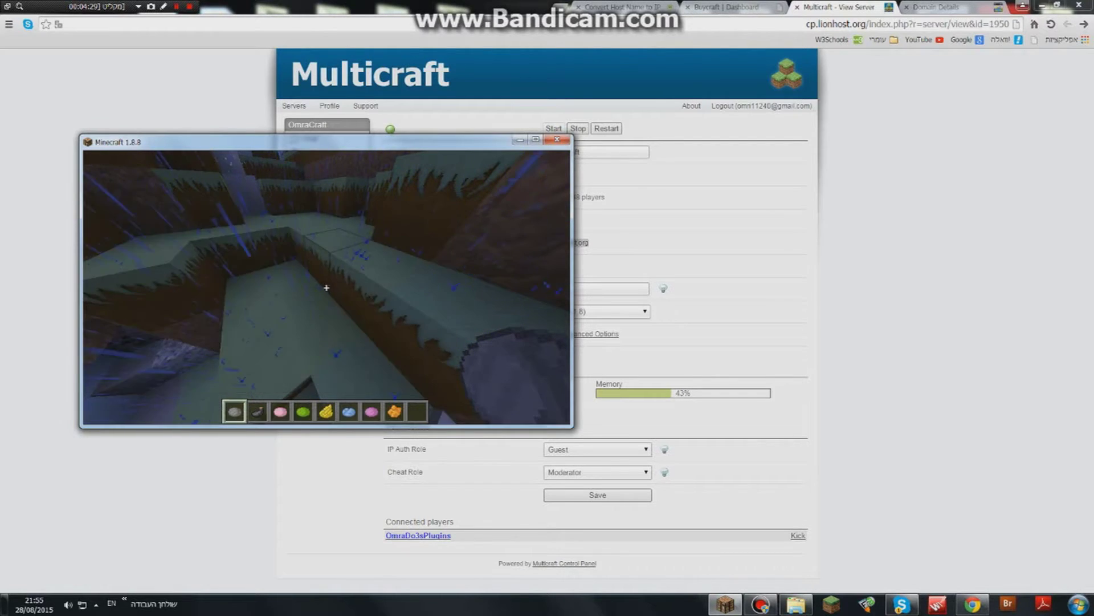
{"action": "key", "text": "Escape"}
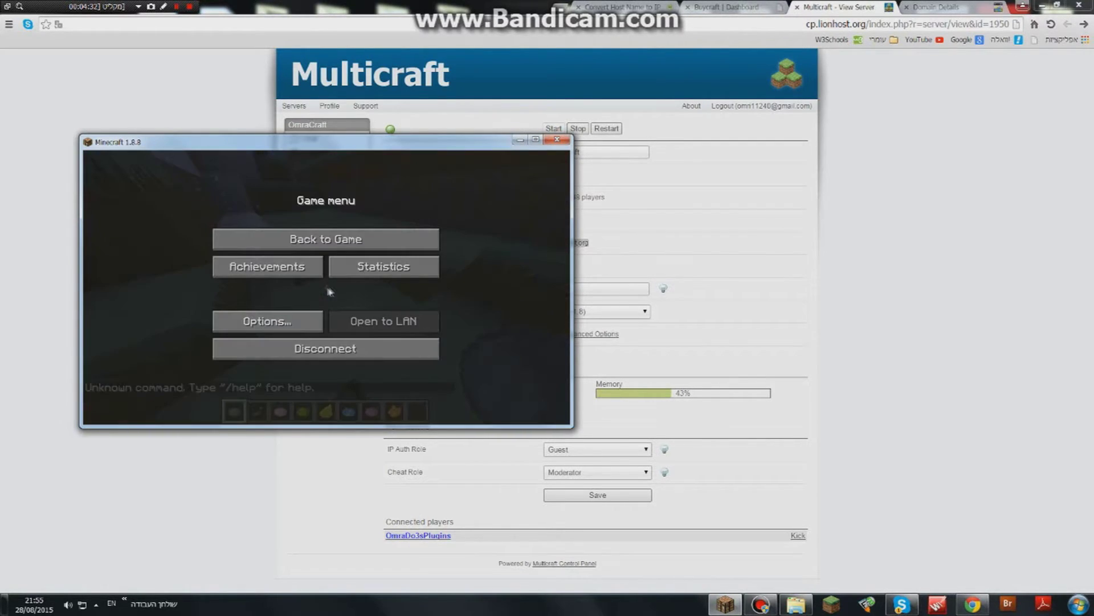
- Switch to Chrome and open store.hypixel.net in a new tab to view an example server store
{"action": "key", "text": "alt+Tab"}
{"action": "key", "text": "ctrl+t"}
{"action": "type", "text": "store.hypixel."}
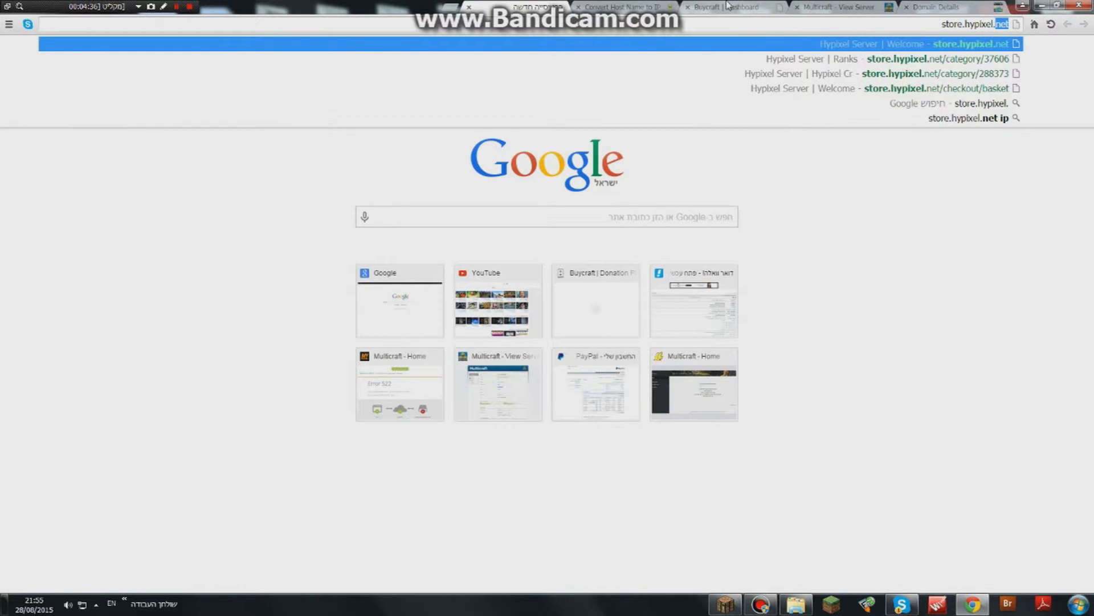
{"action": "key", "text": "Return"}
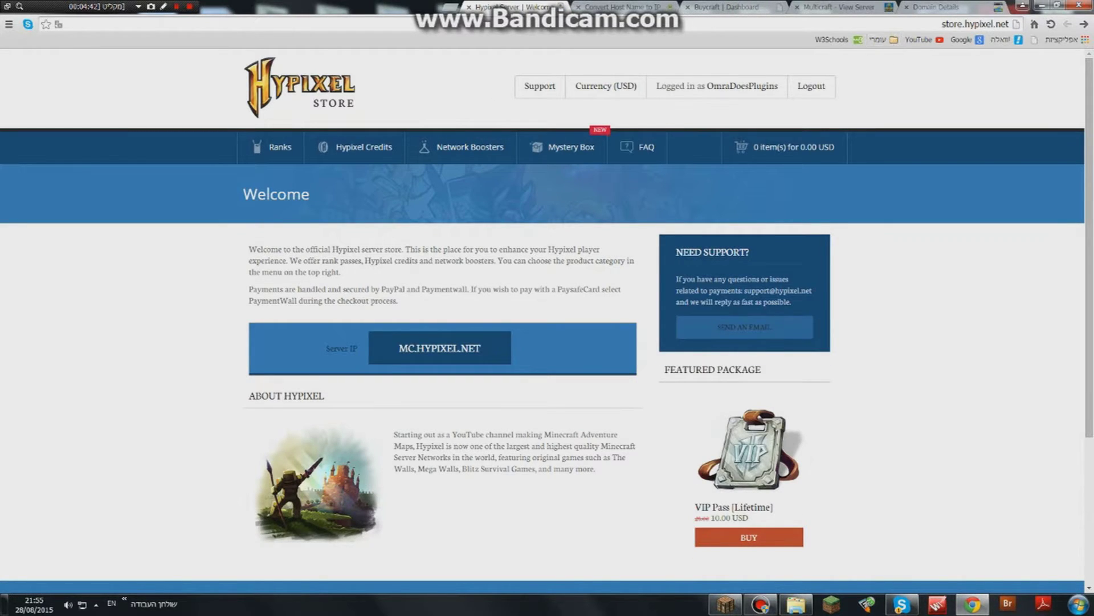
- Open hypixe.buycraft.net to examine a default Buycraft store address, and return to the host name conversion page
{"action": "key", "text": "ctrl+l"}
{"action": "type", "text": "hypixel bu"}
{"action": "key", "text": "BackSpace"}
{"action": "key", "text": "BackSpace"}
{"action": "key", "text": "BackSpace"}
{"action": "key", "text": "BackSpace"}
{"action": "key", "text": "BackSpace"}
{"action": "key", "text": "BackSpace"}
{"action": "key", "text": "BackSpace"}
{"action": "key", "text": "BackSpace"}
{"action": "type", "text": "pixe.buycraft.net"}
{"action": "key", "text": "Return"}
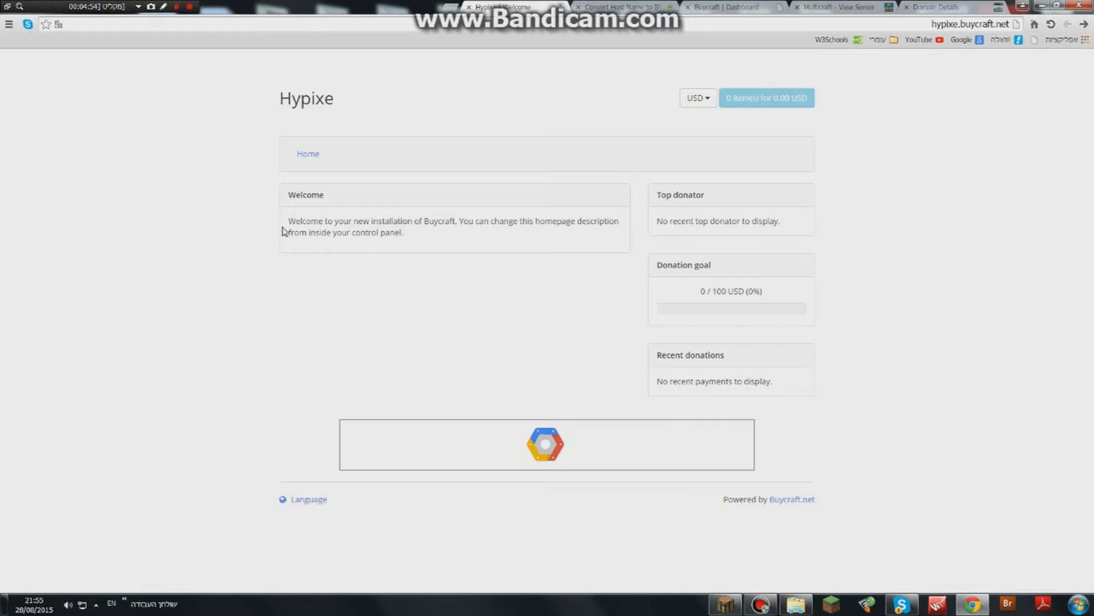
{"action": "triple_click", "coordinate": [282, 229]}
{"action": "left_click", "coordinate": [450, 236]}
{"action": "left_click", "coordinate": [578, 6]}
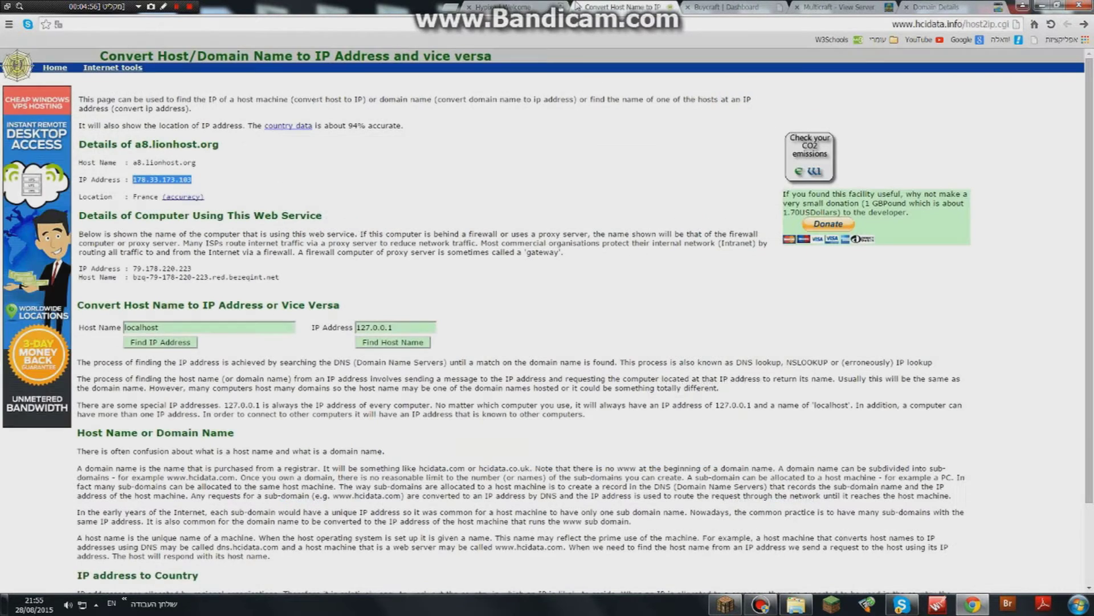
- Close the example store page and open the Domain name section of the Buycraft webstore's general settings
{"action": "left_click", "coordinate": [534, 8]}
{"action": "middle_click", "coordinate": [535, 7]}
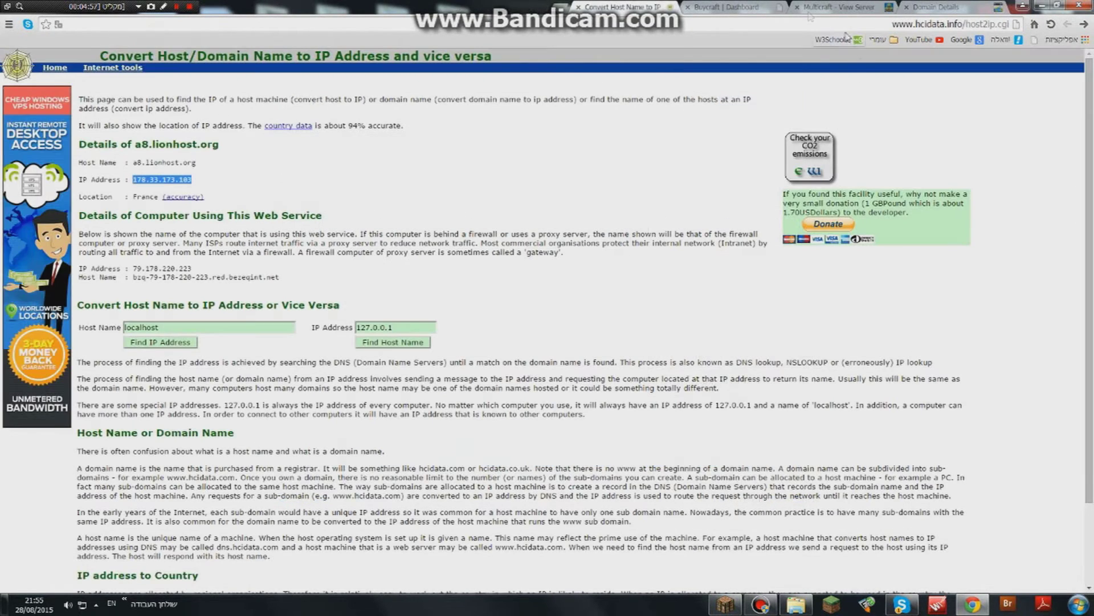
{"action": "left_click", "coordinate": [726, 7]}
{"action": "left_click", "coordinate": [409, 67]}
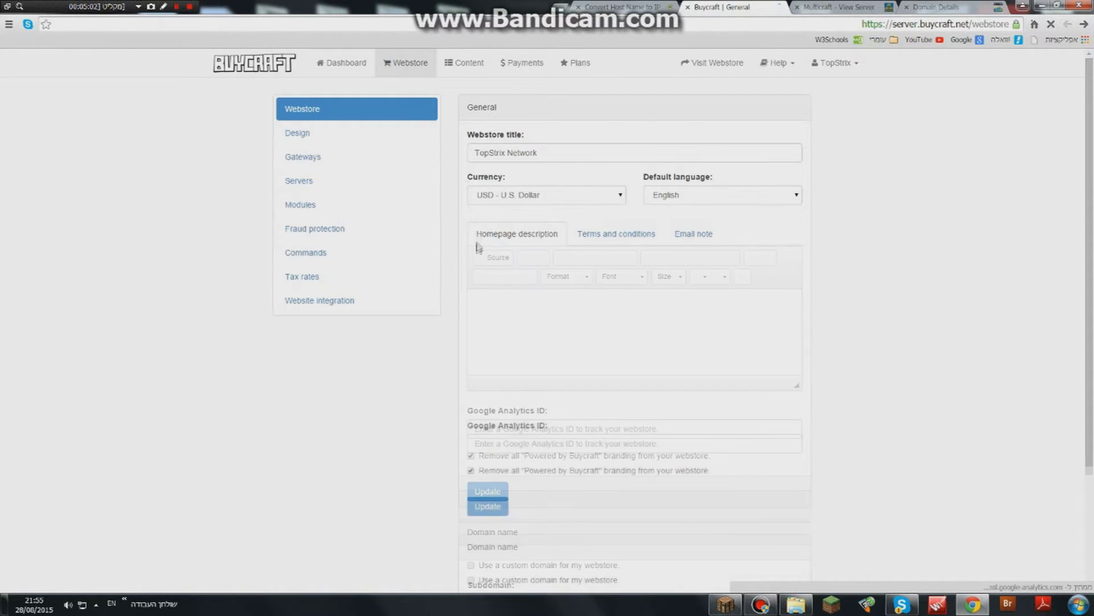
{"action": "scroll", "coordinate": [374, 234], "scroll_direction": "down", "scroll_amount": 3}
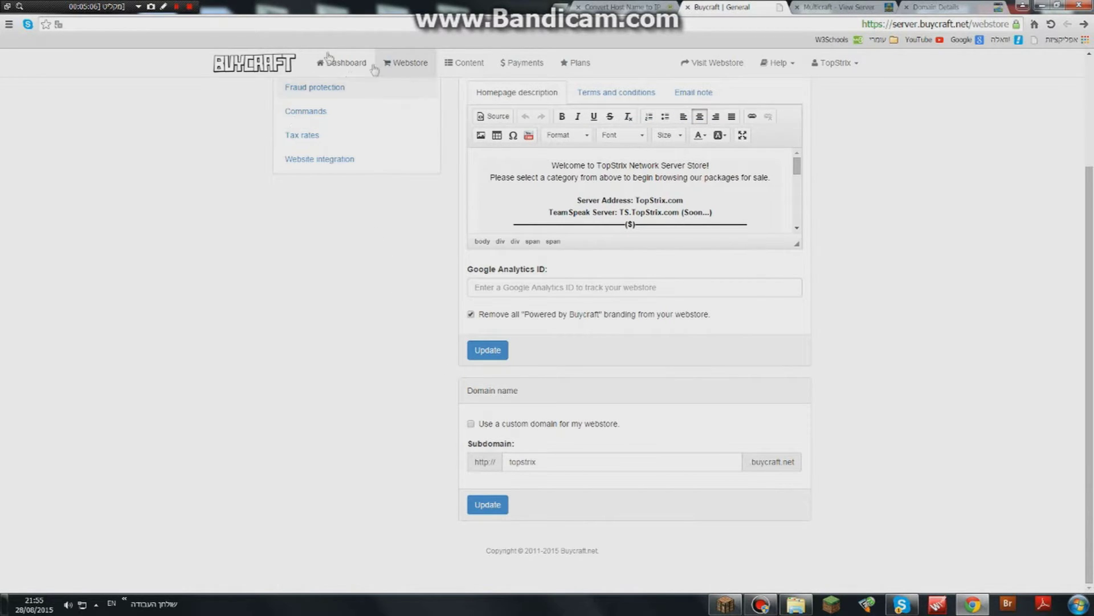
{"action": "left_click", "coordinate": [829, 9]}
{"action": "left_click", "coordinate": [973, 7]}
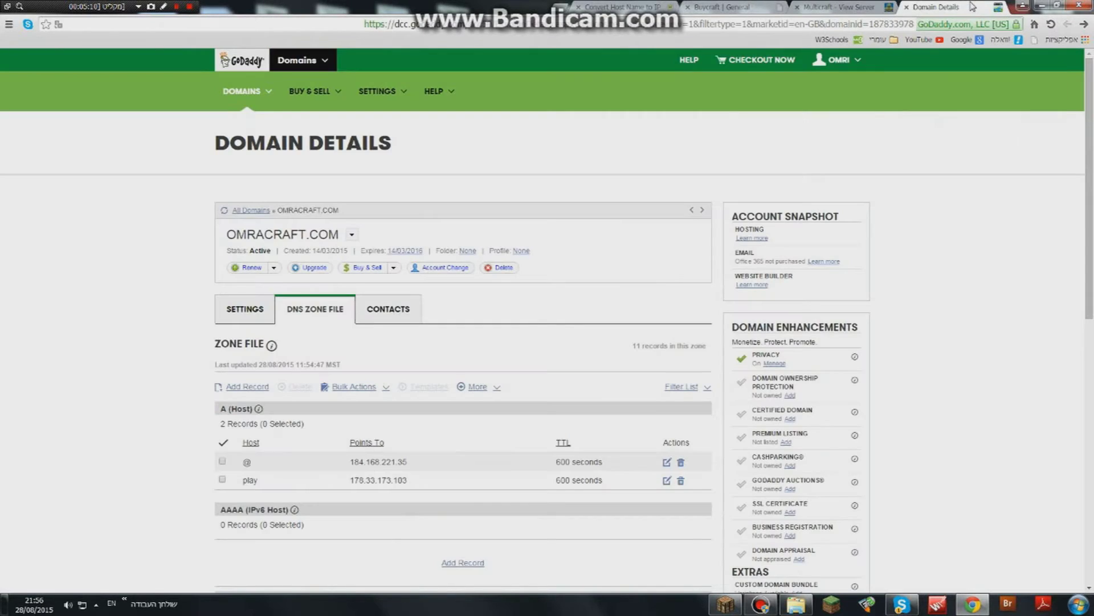
{"action": "left_click", "coordinate": [691, 7]}
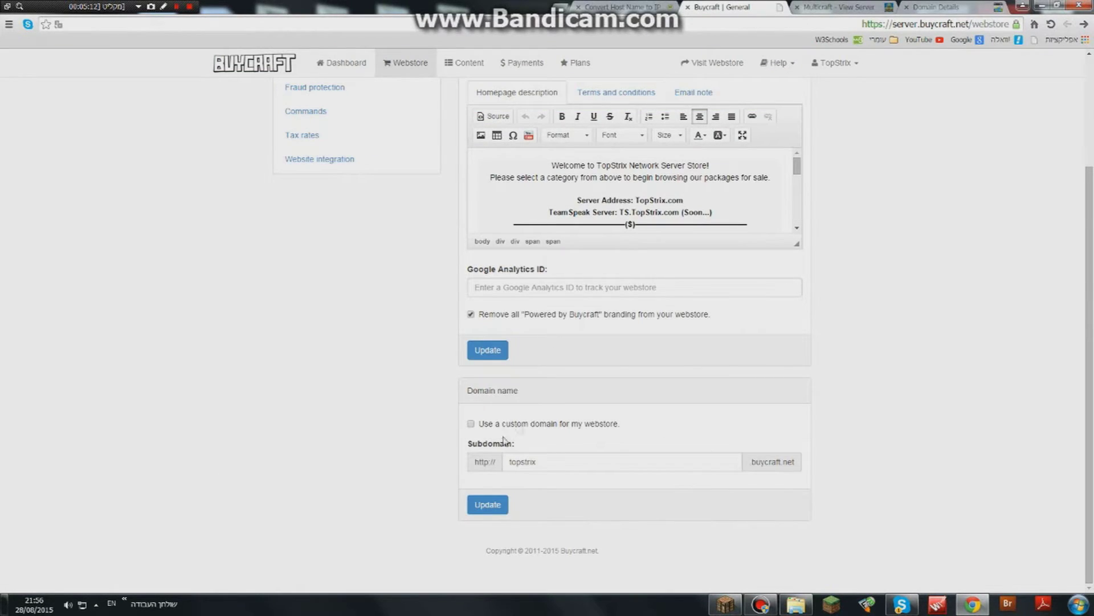
- Enable a custom domain for the webstore and set it to sell.omracraft.com
{"action": "left_click", "coordinate": [536, 426]}
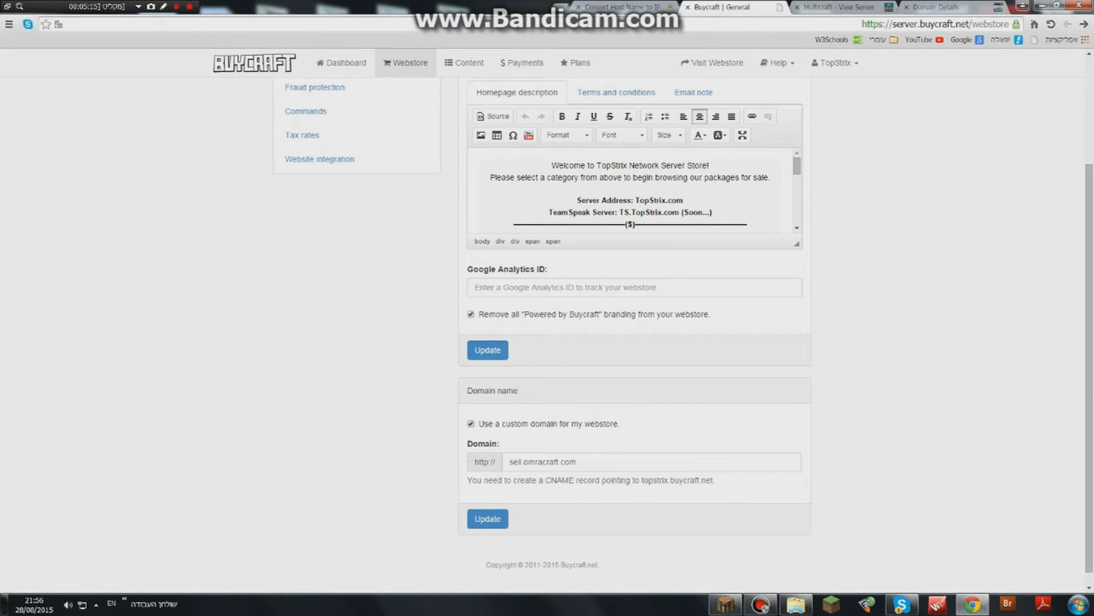
{"action": "key", "text": "Tab"}
{"action": "key", "text": "BackSpace"}
{"action": "type", "text": "sell"}
{"action": "key", "text": "ctrl+a"}
{"action": "key", "text": "ctrl+x"}
{"action": "key", "text": "ctrl+z"}
{"action": "key", "text": "ctrl+x"}
{"action": "key", "text": "ctrl+z"}
{"action": "key", "text": "ctrl+z"}
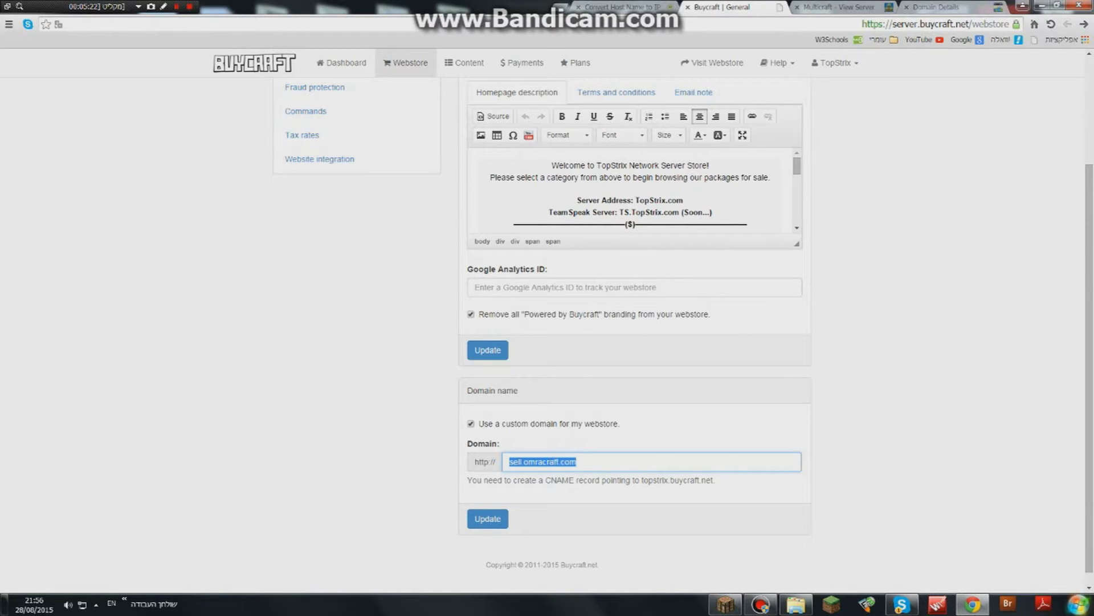
{"action": "key", "text": "End"}
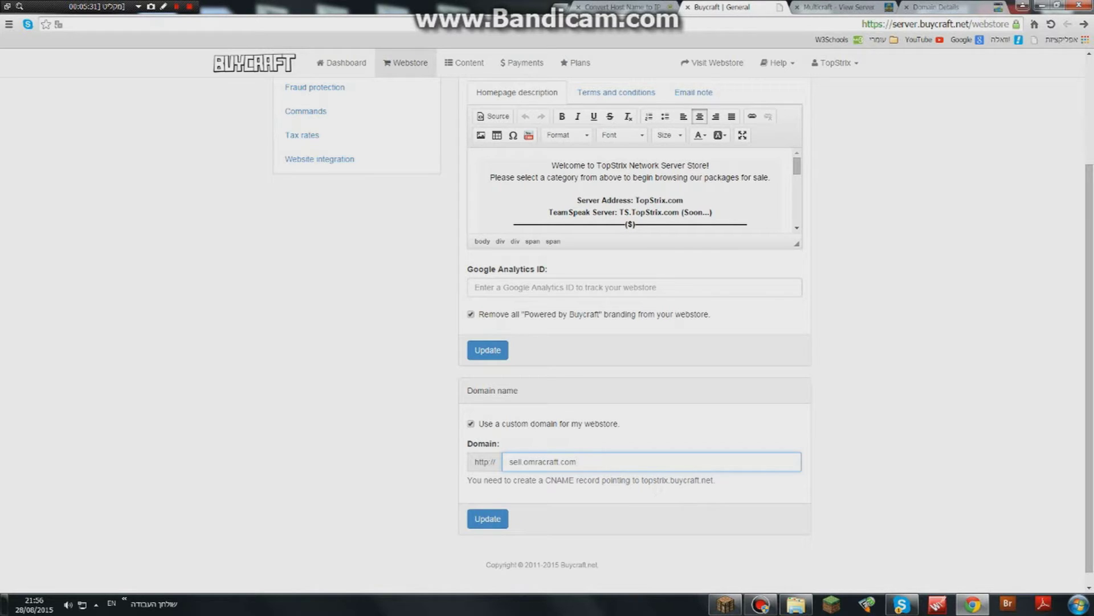
- Copy the CNAME target topstrix.buycraft.net and save the webstore's domain settings
{"action": "left_click_drag", "start_coordinate": [642, 479], "coordinate": [712, 480]}
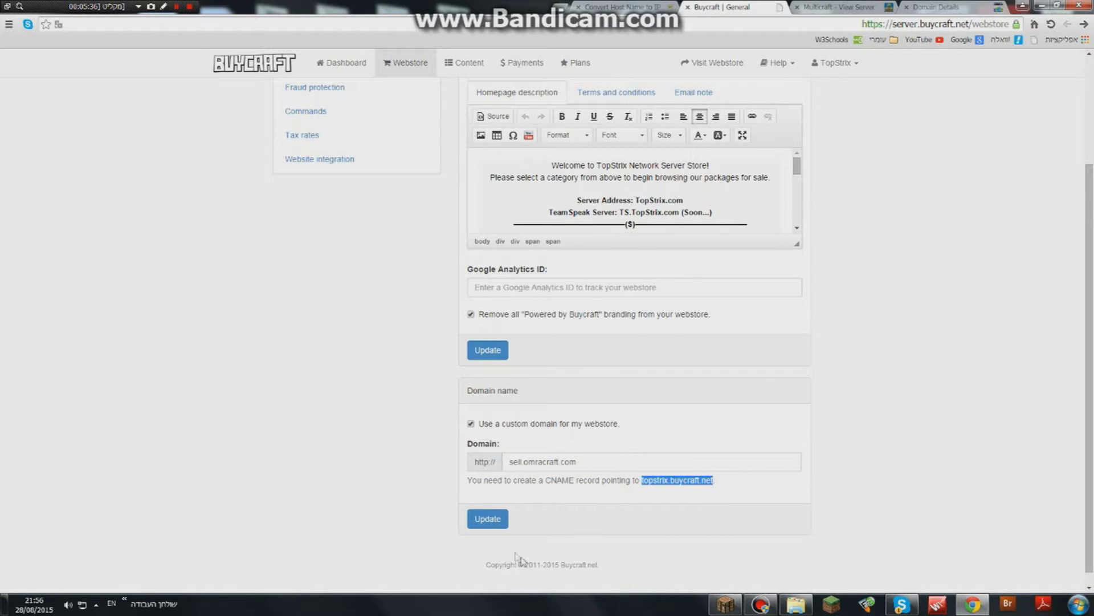
{"action": "left_click", "coordinate": [491, 522]}
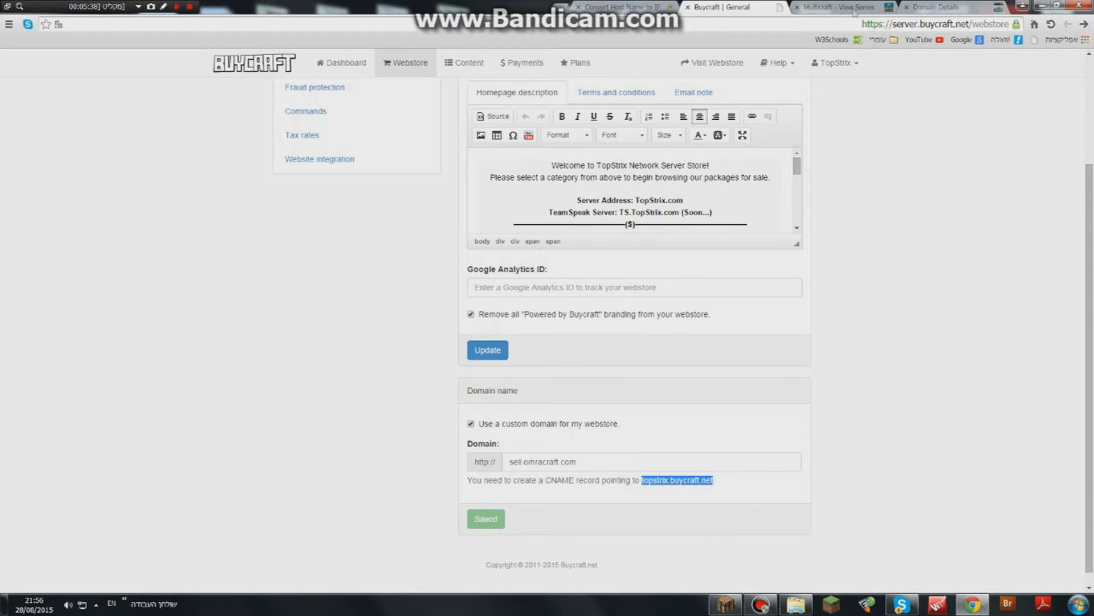
- Switch to the GoDaddy domain details, delete the sell CNAME record pointing to omracraft.buycraft.net, and save the zone file
{"action": "left_click", "coordinate": [936, 8]}
{"action": "scroll", "coordinate": [576, 207], "scroll_direction": "down", "scroll_amount": 6}
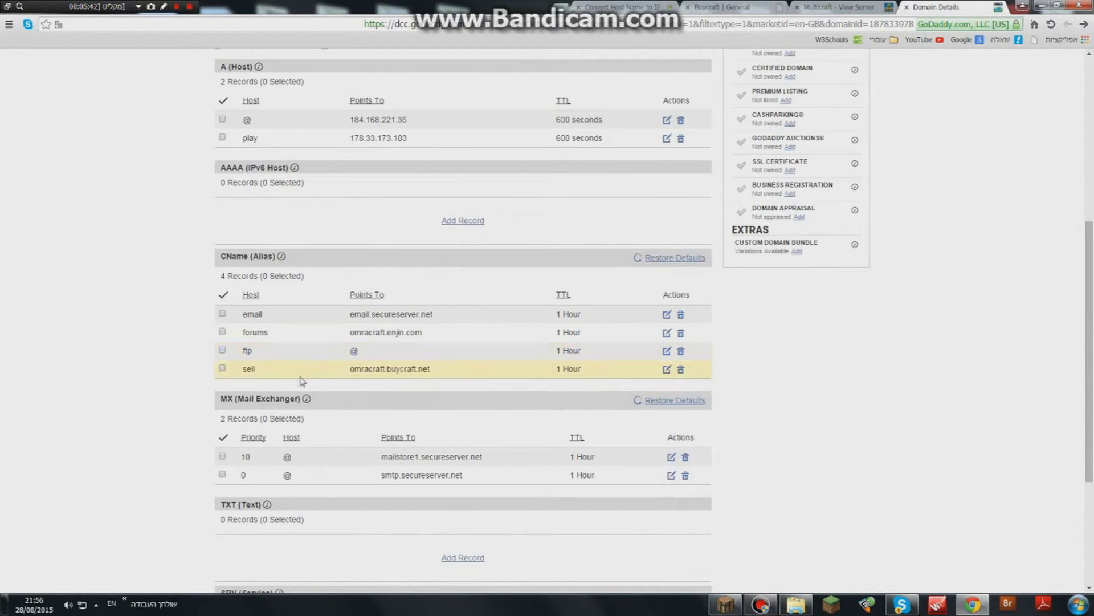
{"action": "left_click", "coordinate": [667, 369]}
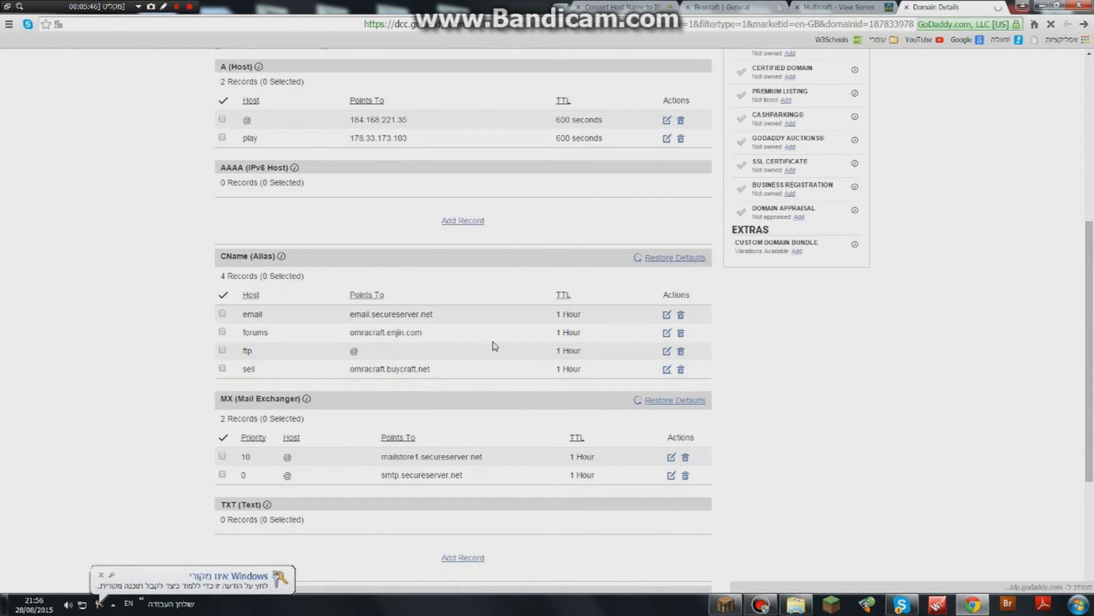
{"action": "scroll", "coordinate": [328, 163], "scroll_direction": "up", "scroll_amount": 3}
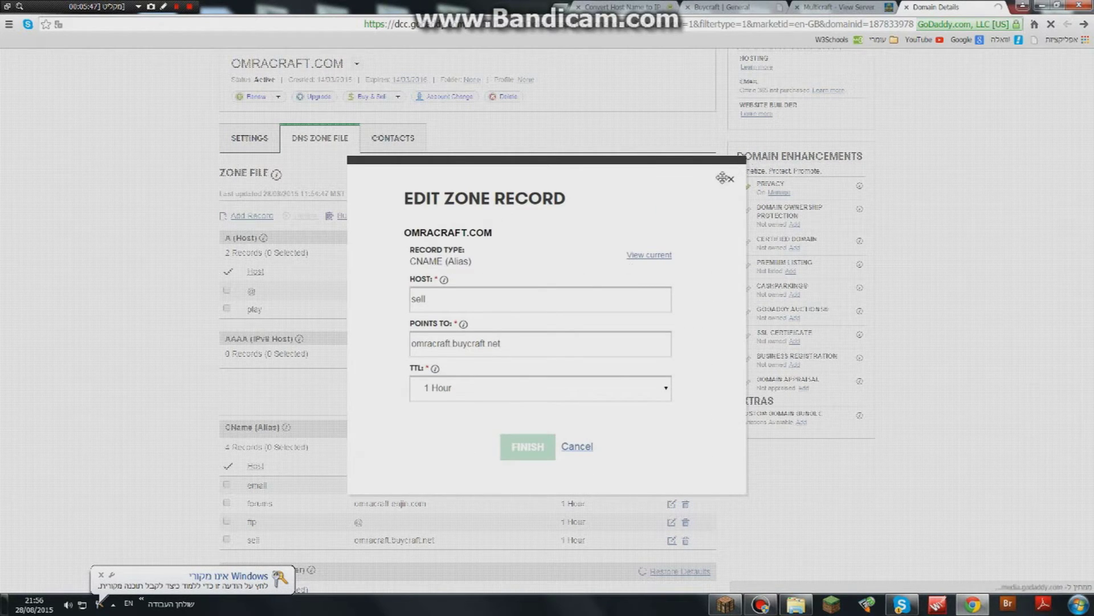
{"action": "left_click", "coordinate": [582, 448]}
{"action": "scroll", "coordinate": [595, 428], "scroll_direction": "down", "scroll_amount": 3}
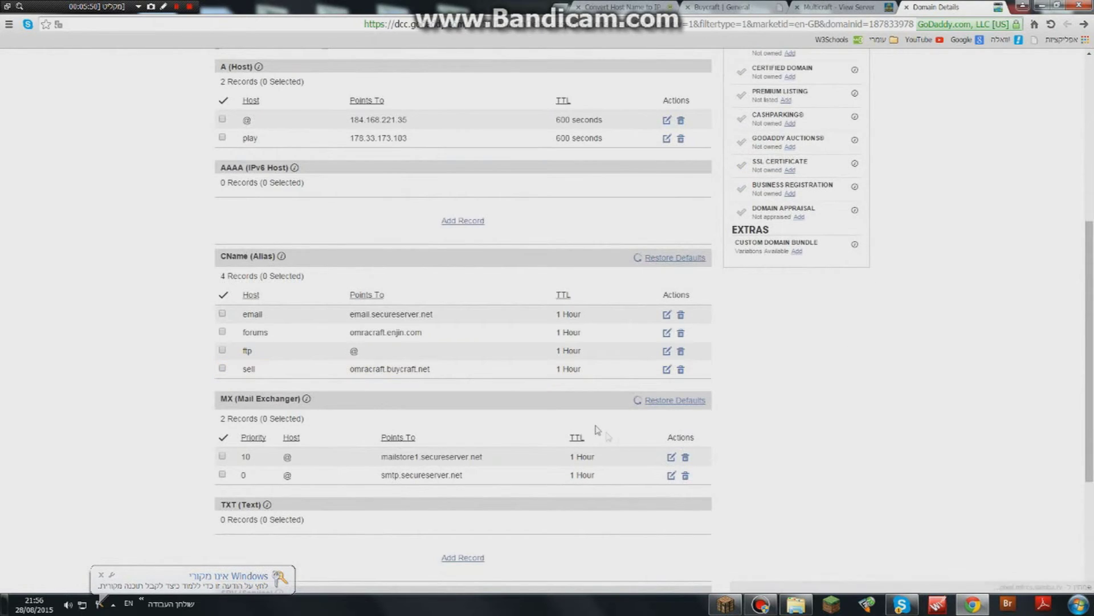
{"action": "left_click", "coordinate": [682, 369]}
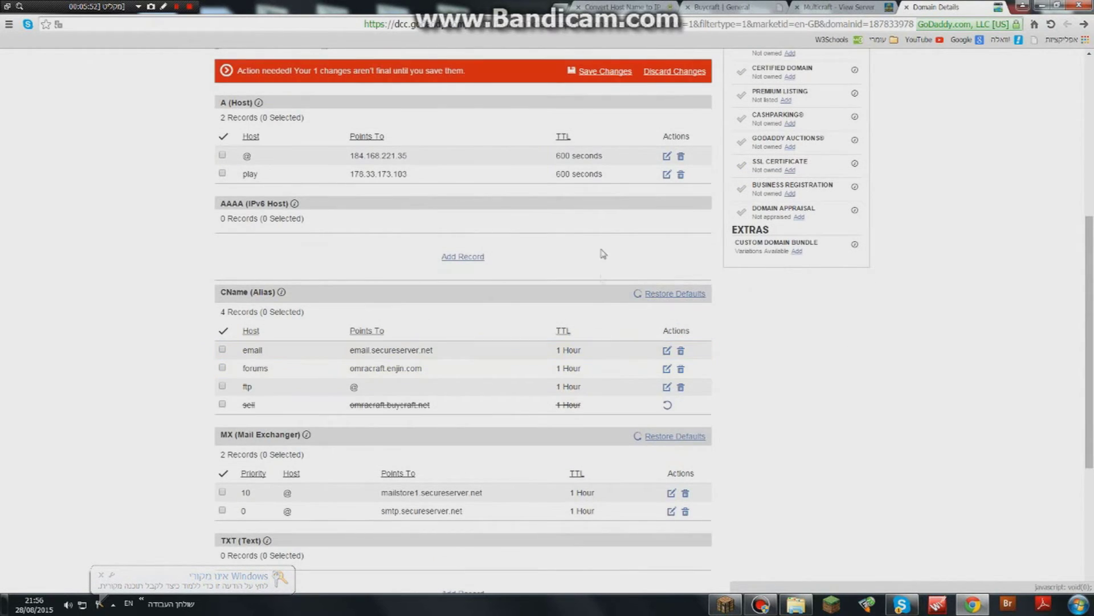
{"action": "left_click", "coordinate": [612, 74]}
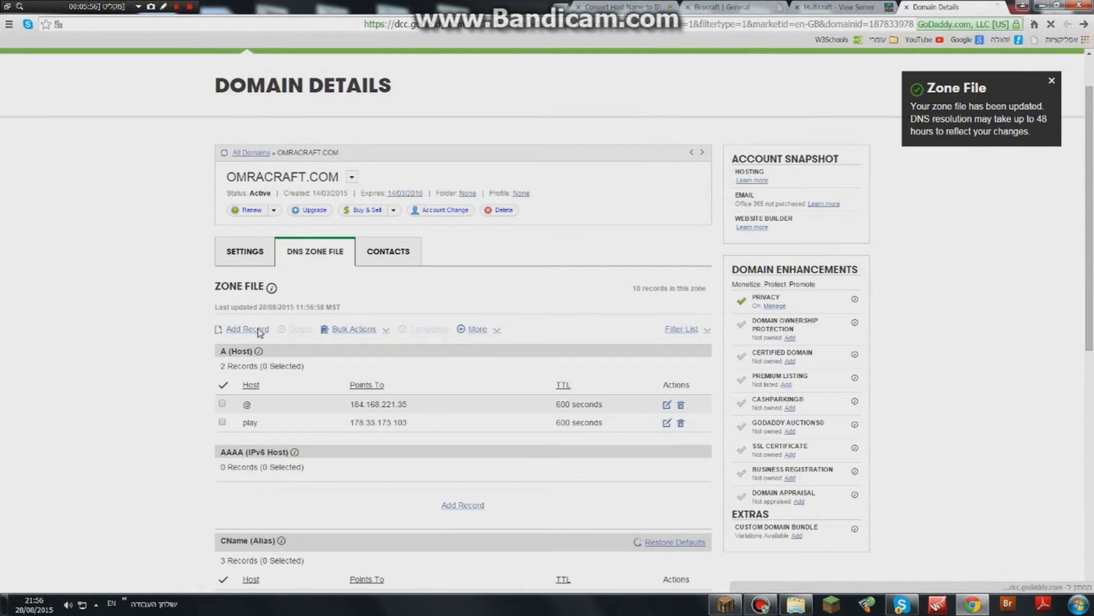
- Start a new CNAME (Alias) zone record with host sell pointing to topstrix.buycraft.net
{"action": "left_click", "coordinate": [260, 331]}
{"action": "left_click", "coordinate": [430, 322]}
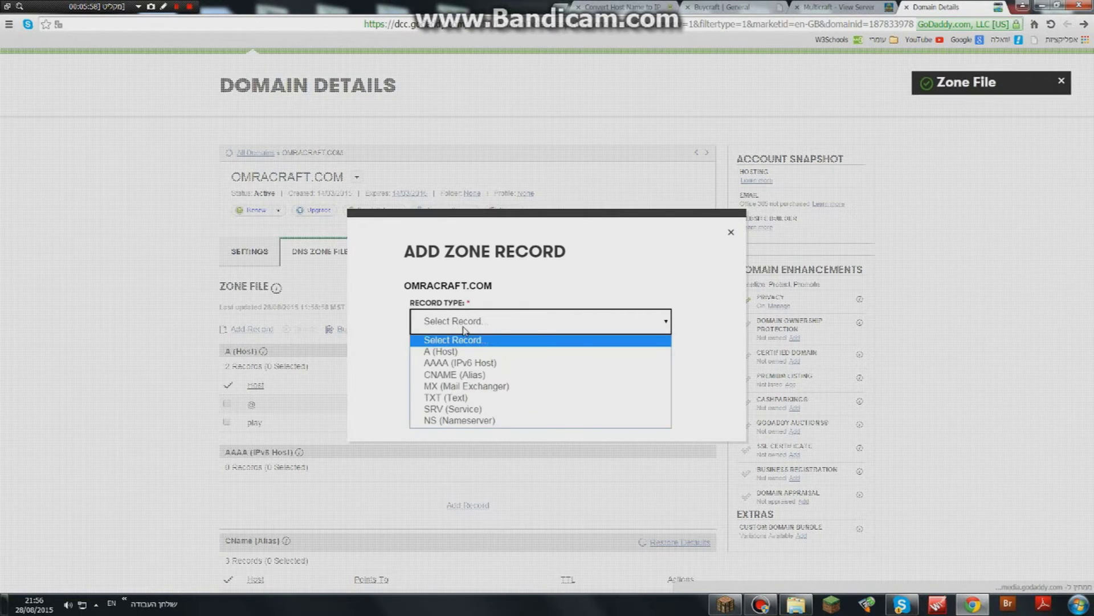
{"action": "left_click", "coordinate": [461, 375]}
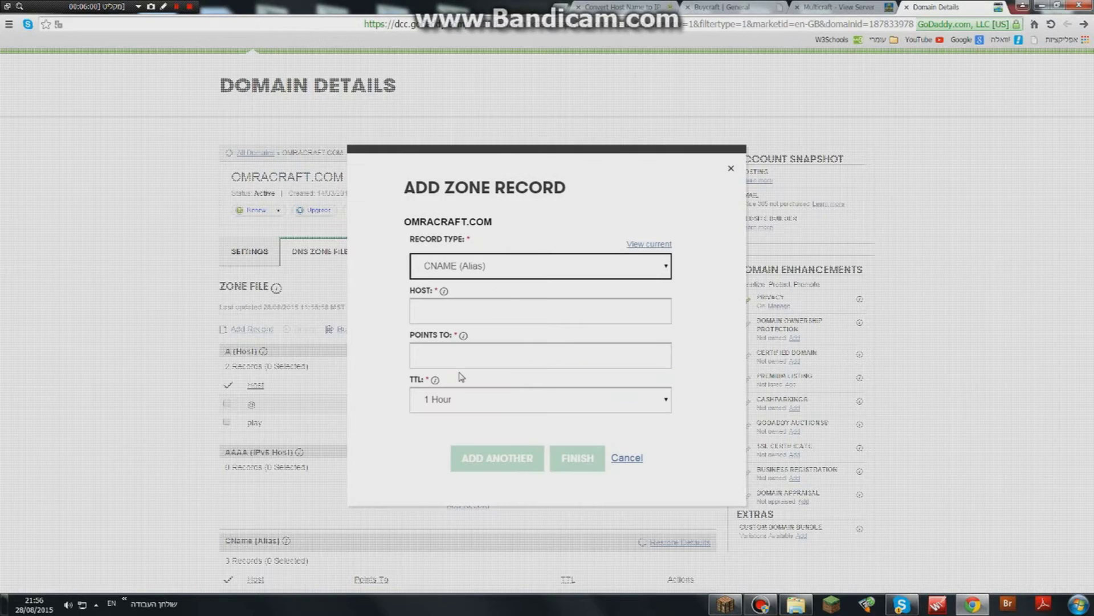
{"action": "left_click", "coordinate": [540, 311]}
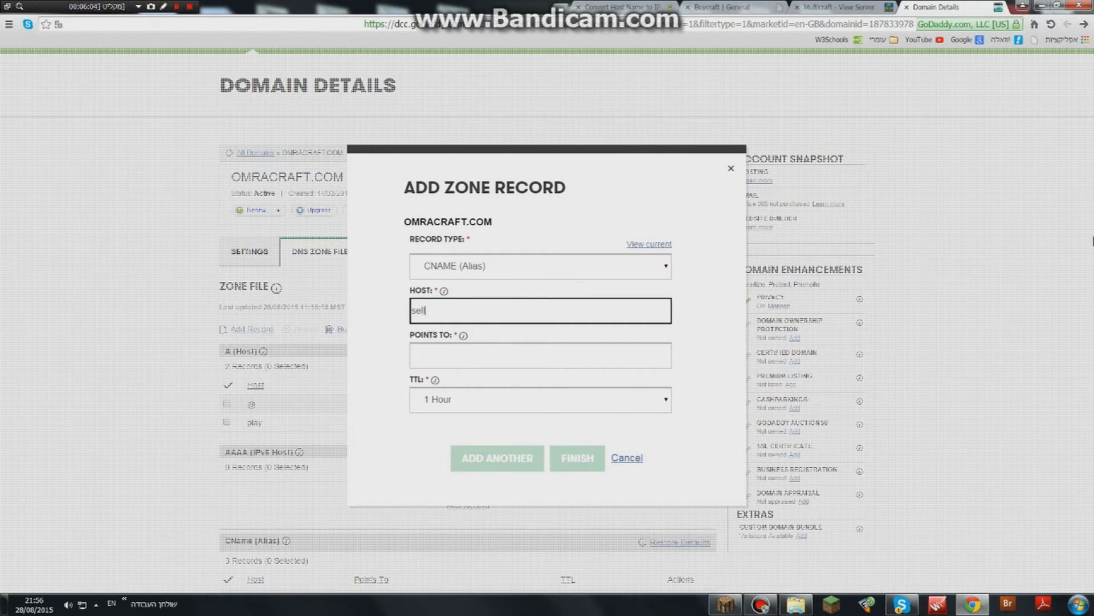
{"action": "key", "text": "Tab"}
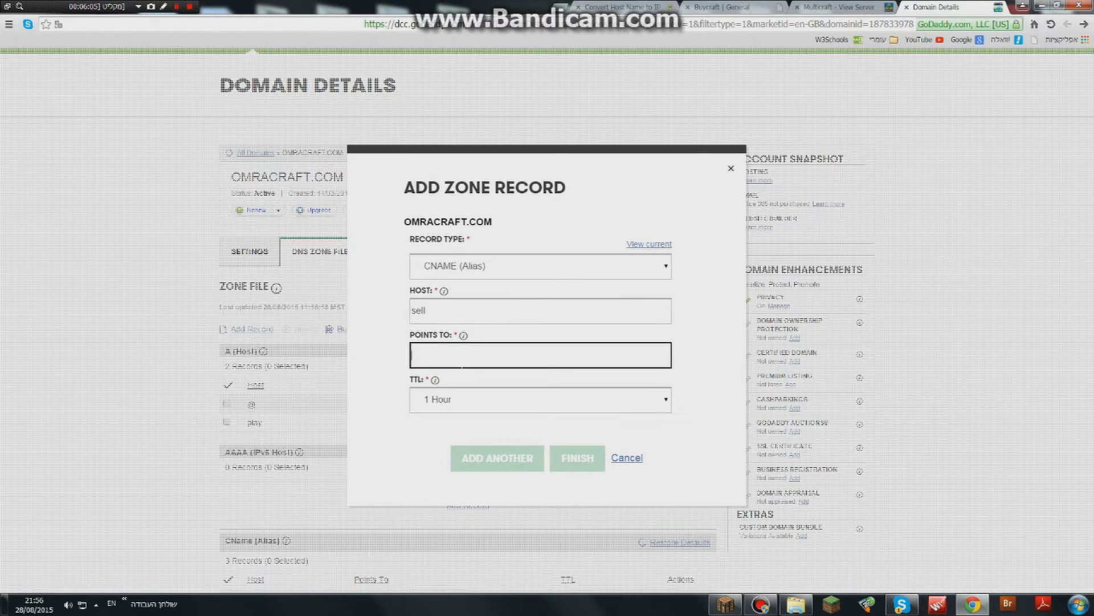
{"action": "key", "text": "ctrl+v"}
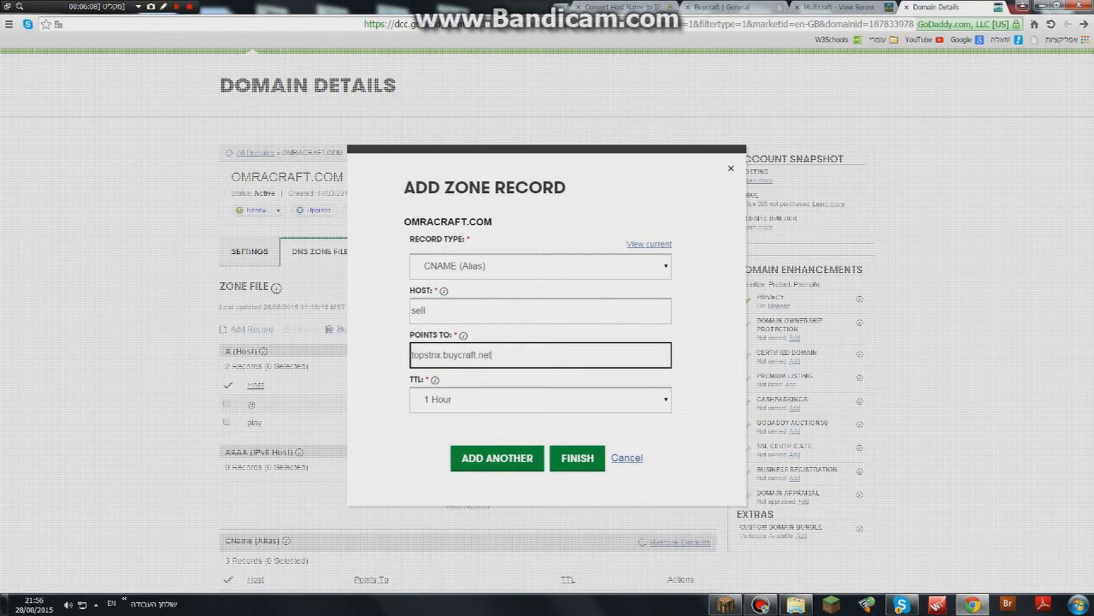
- Add the completed sell record to the omracraft.com zone and save the zone file changes
{"action": "key", "text": "ctrl+a"}
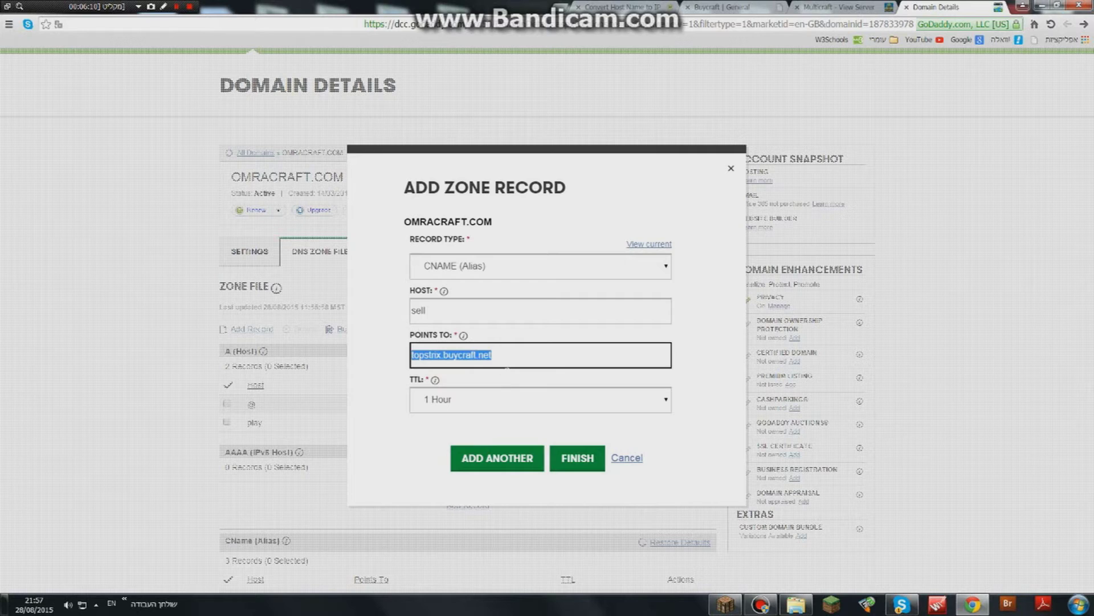
{"action": "left_click", "coordinate": [472, 355]}
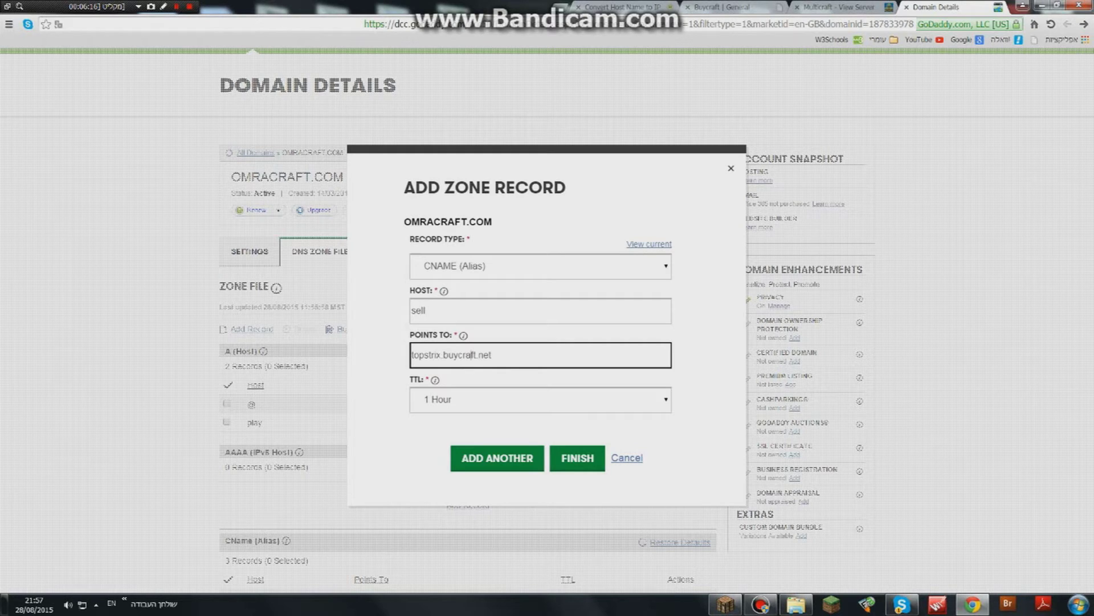
{"action": "double_click", "coordinate": [426, 355]}
{"action": "left_click", "coordinate": [426, 355]}
{"action": "left_click_drag", "start_coordinate": [444, 354], "coordinate": [491, 355]}
{"action": "left_click", "coordinate": [491, 354]}
{"action": "left_click", "coordinate": [456, 462]}
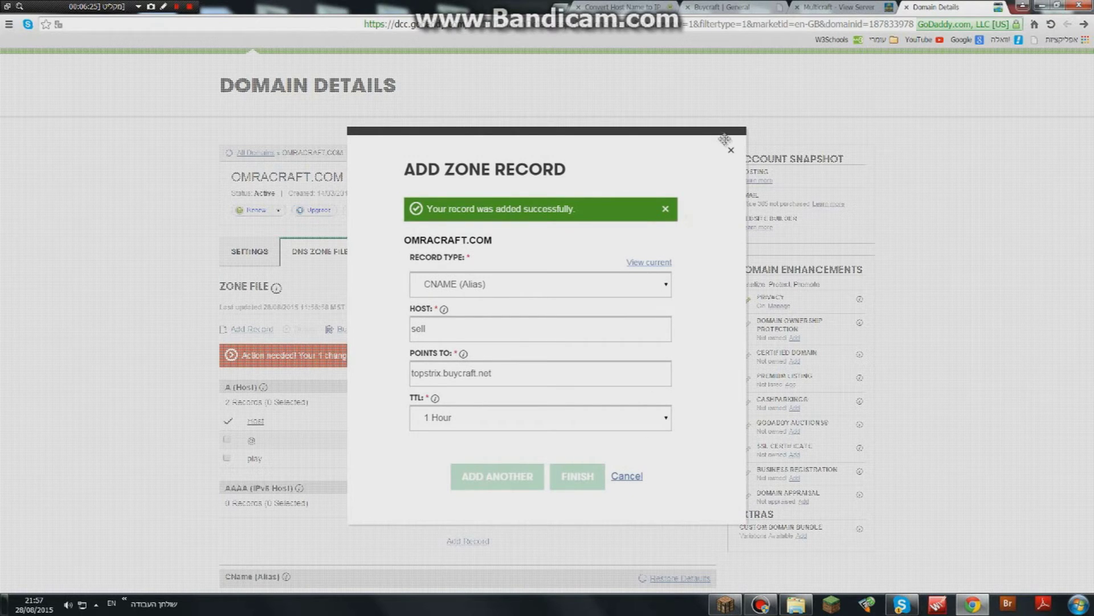
{"action": "left_click", "coordinate": [731, 150]}
{"action": "left_click", "coordinate": [579, 356]}
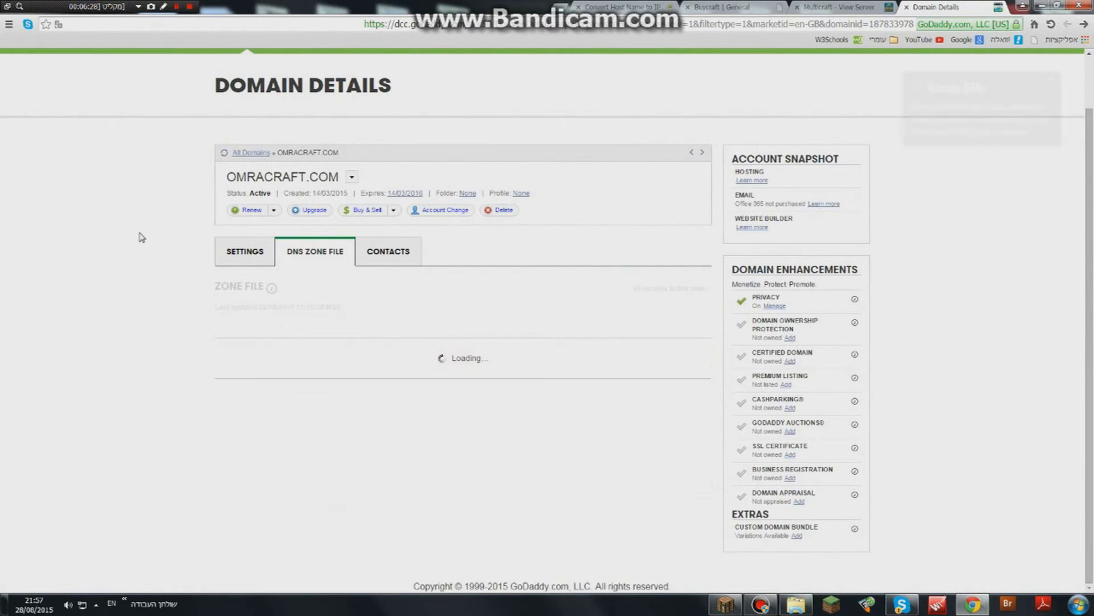
- Return to the Buycraft settings, reload them, and visit the live webstore to check the custom address
{"action": "left_click", "coordinate": [842, 7]}
{"action": "left_click", "coordinate": [721, 8]}
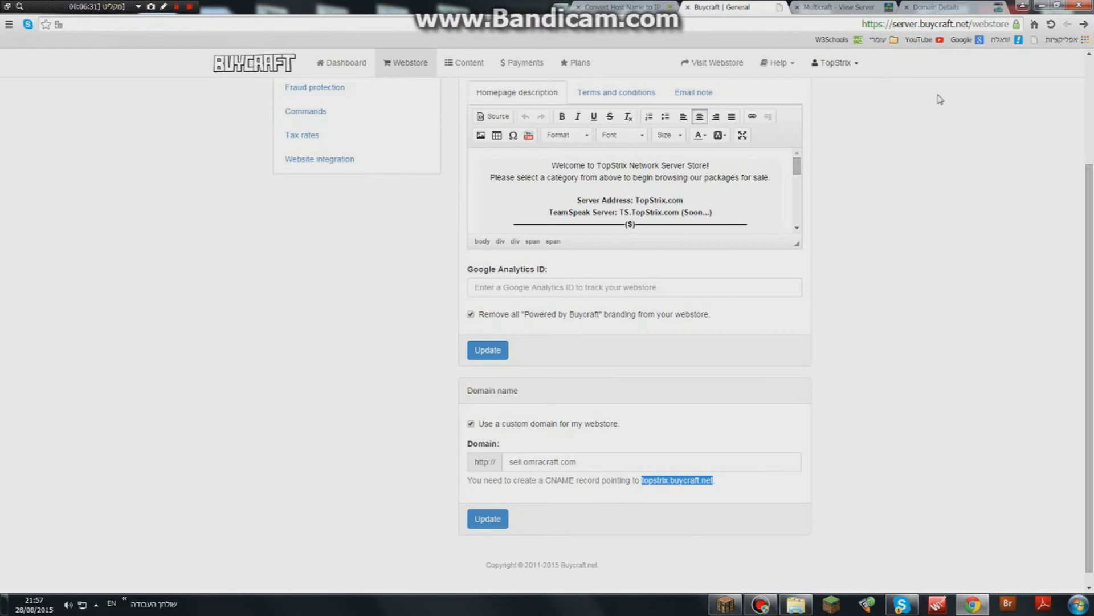
{"action": "left_click", "coordinate": [1052, 26]}
{"action": "left_click", "coordinate": [704, 64]}
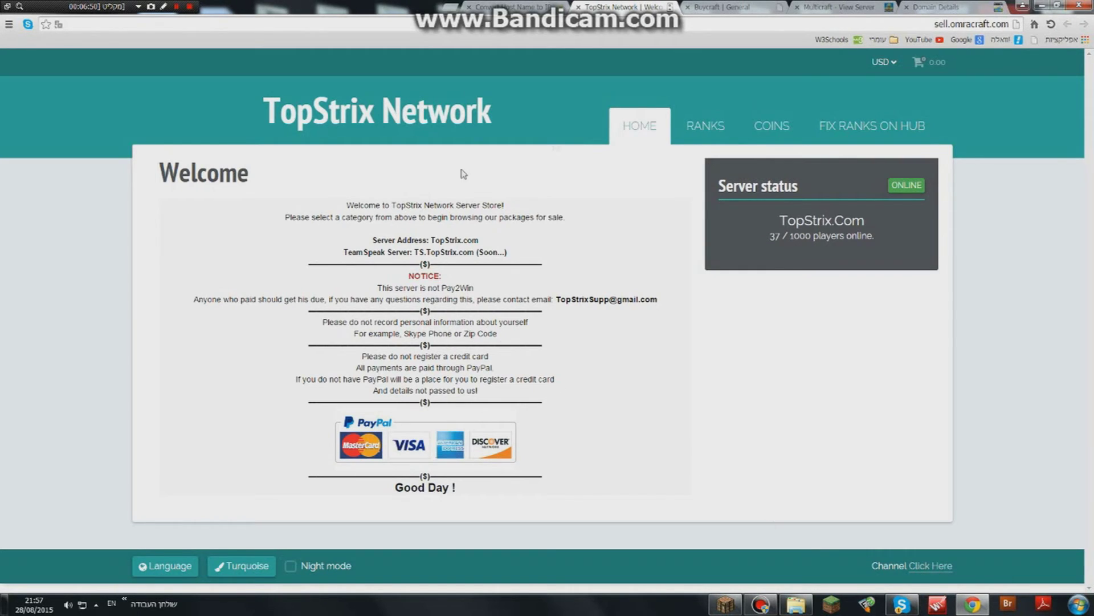
- Turn off the webstore's custom domain in Buycraft, save the setting, and reload the sell.omracraft.com page
{"action": "left_click", "coordinate": [741, 6]}
{"action": "left_click", "coordinate": [515, 424]}
{"action": "left_click", "coordinate": [487, 504]}
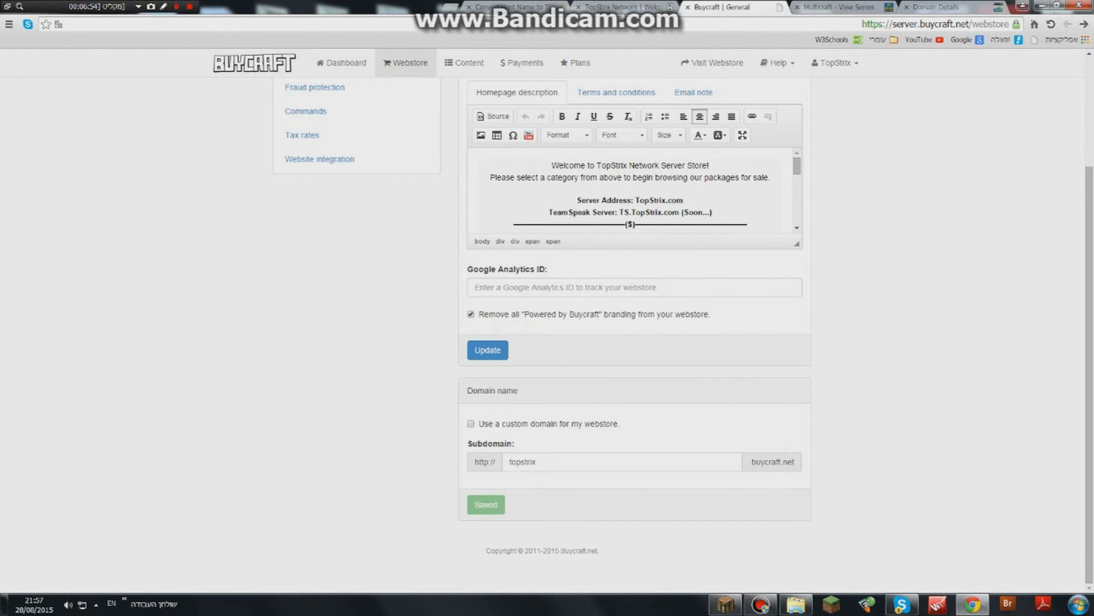
{"action": "left_click", "coordinate": [621, 7]}
{"action": "key", "text": "F5"}
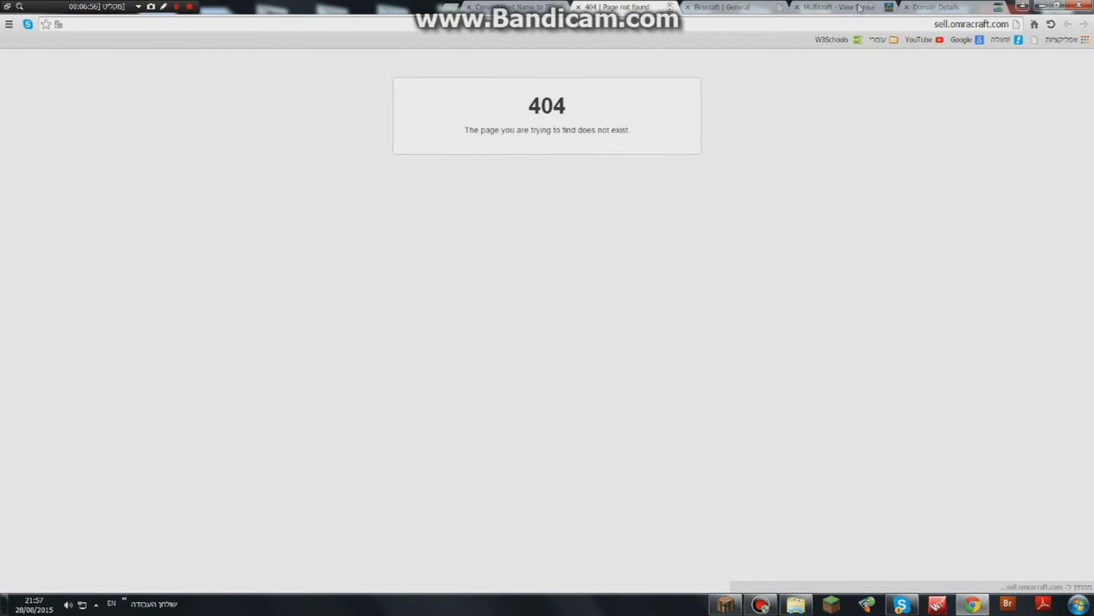
- Delete the sell CNAME record and the play A record from the omracraft.com zone file, and save the changes
{"action": "left_click", "coordinate": [998, 9]}
{"action": "scroll", "coordinate": [615, 295], "scroll_direction": "down", "scroll_amount": 3}
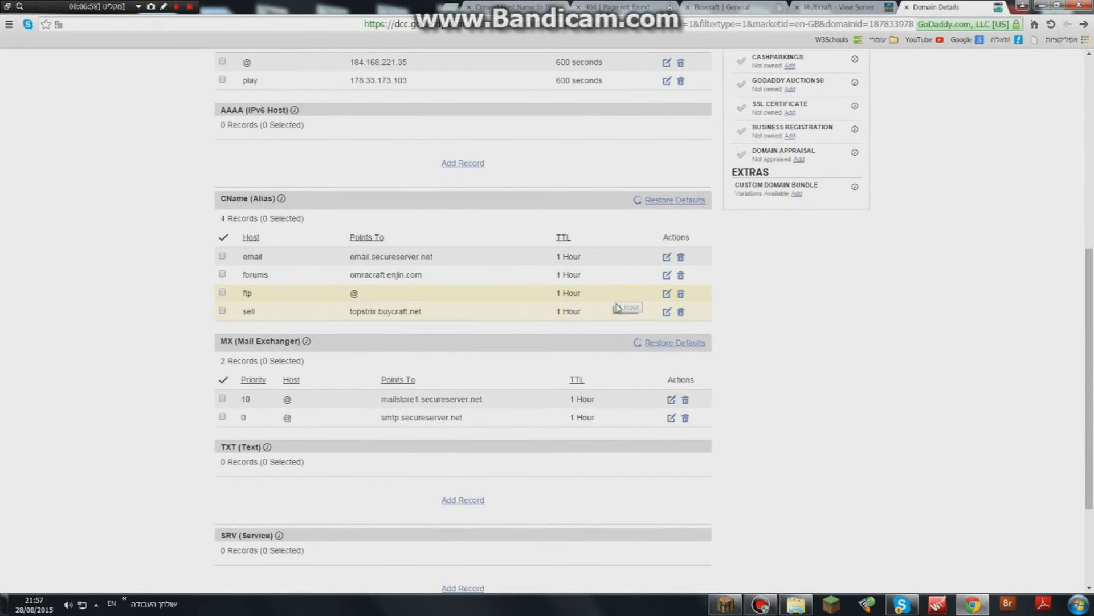
{"action": "left_click", "coordinate": [681, 311]}
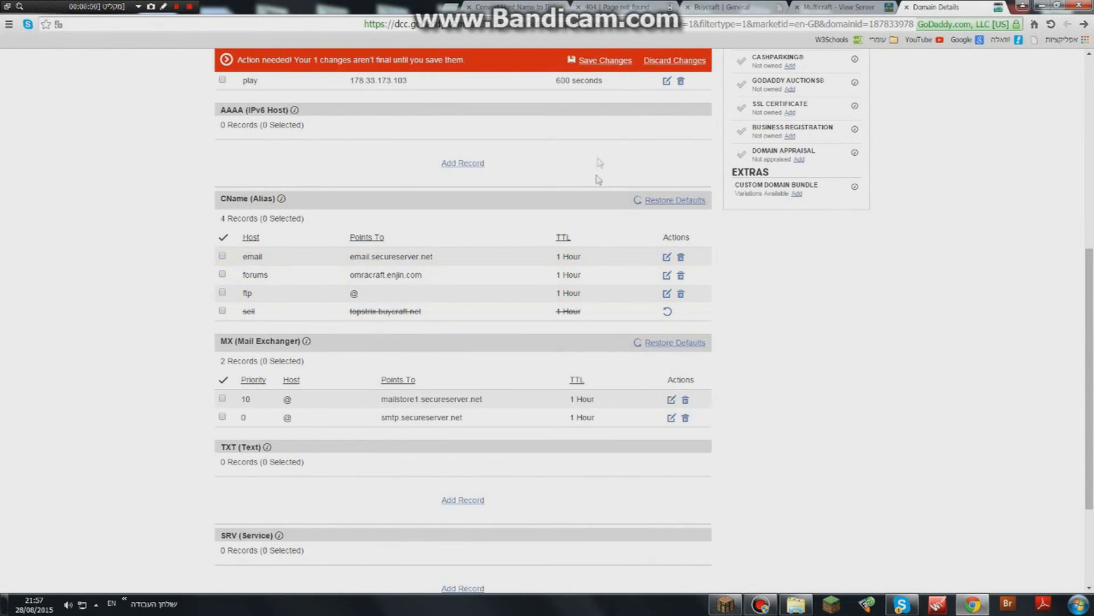
{"action": "scroll", "coordinate": [673, 274], "scroll_direction": "up", "scroll_amount": 2}
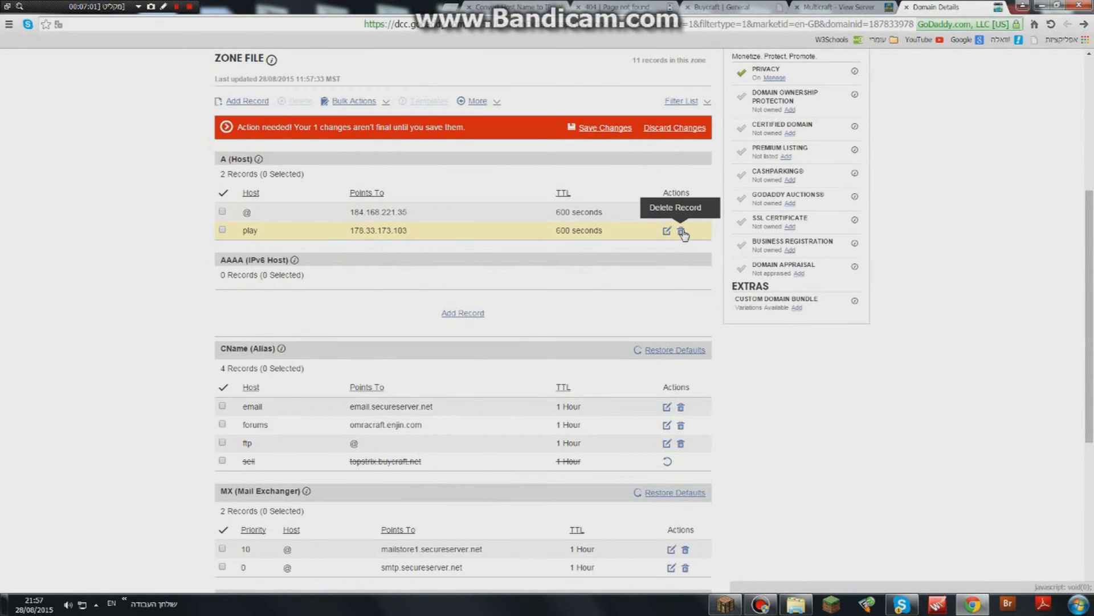
{"action": "left_click", "coordinate": [681, 232]}
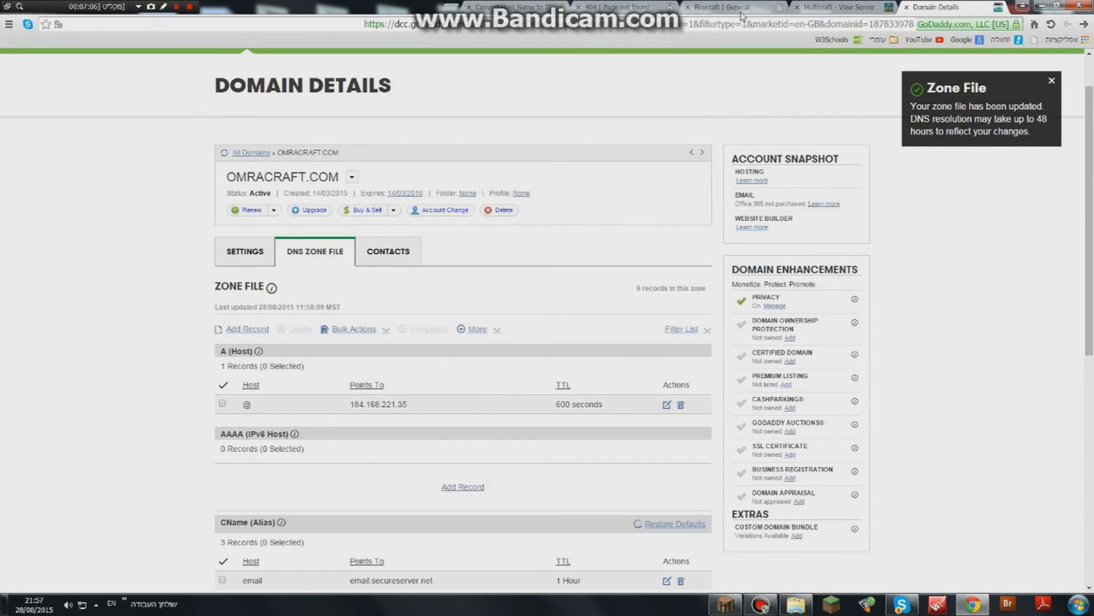
- Close the sell.omracraft.com and host name conversion pages, and return to the GoDaddy domain details
{"action": "left_click", "coordinate": [849, 7]}
{"action": "left_click", "coordinate": [730, 7]}
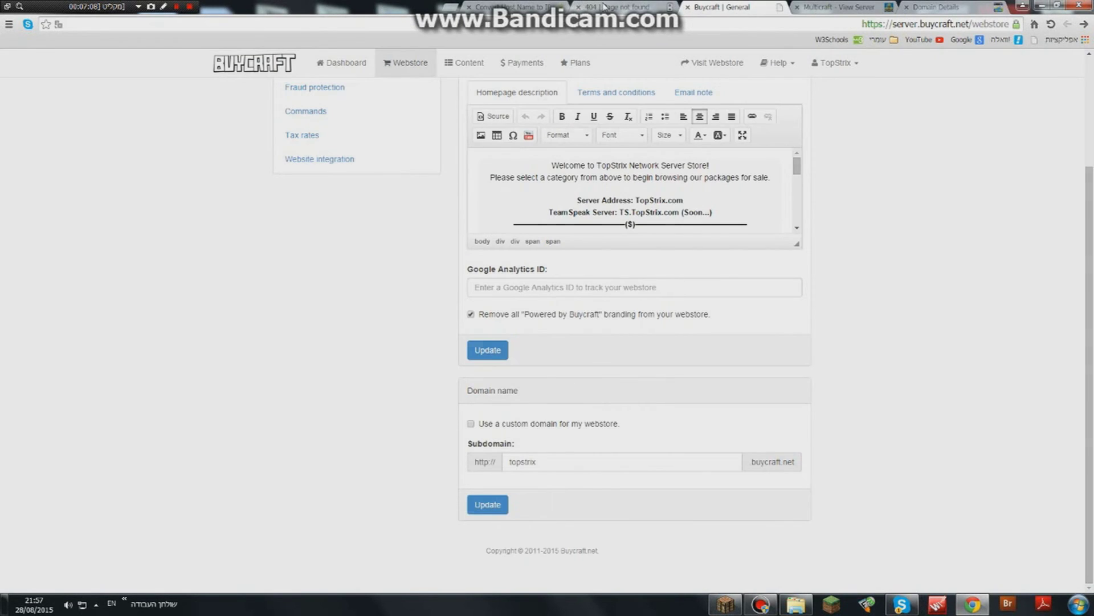
{"action": "left_click", "coordinate": [616, 9]}
{"action": "left_click", "coordinate": [577, 7]}
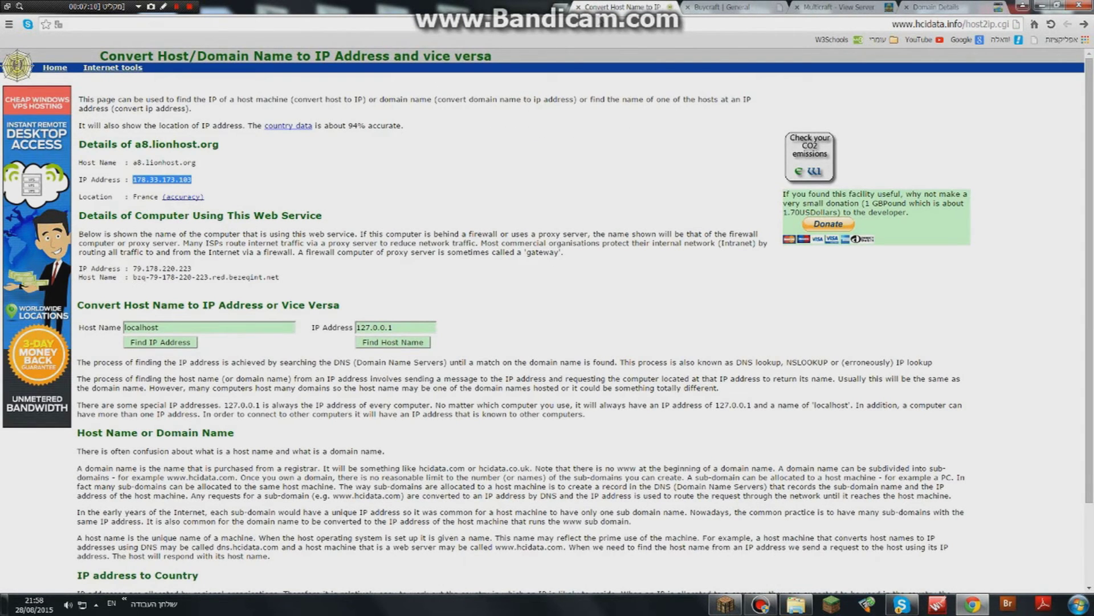
{"action": "middle_click", "coordinate": [604, 9]}
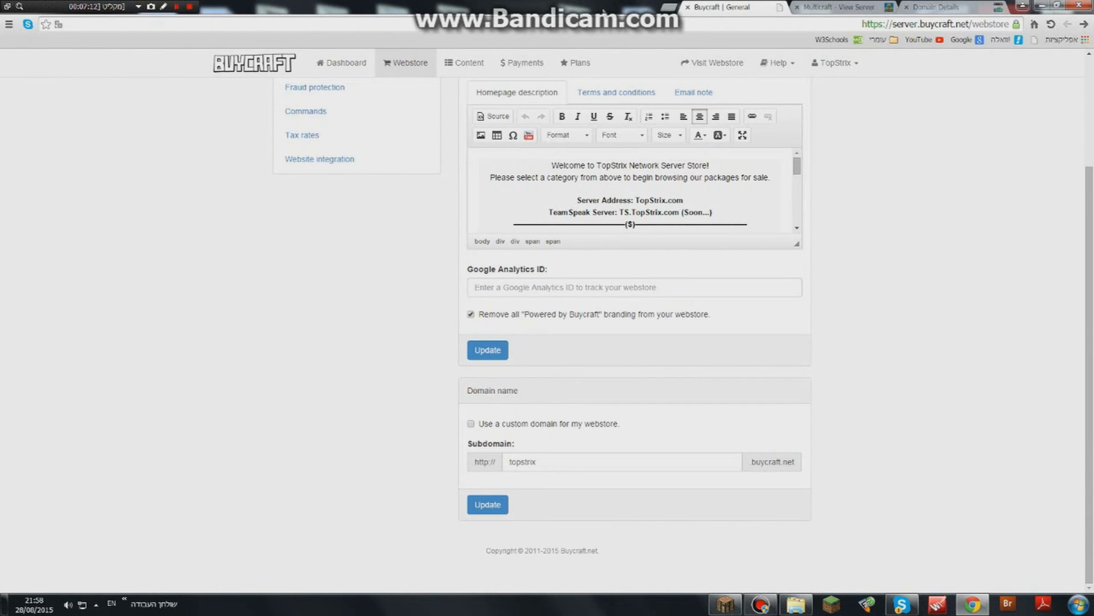
{"action": "left_click", "coordinate": [962, 16]}
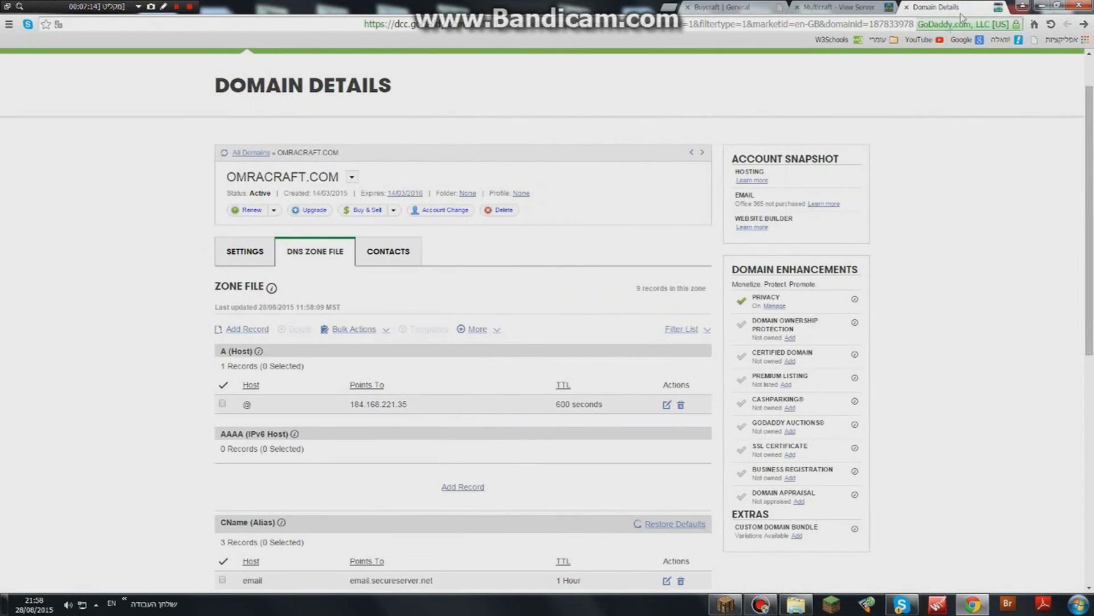